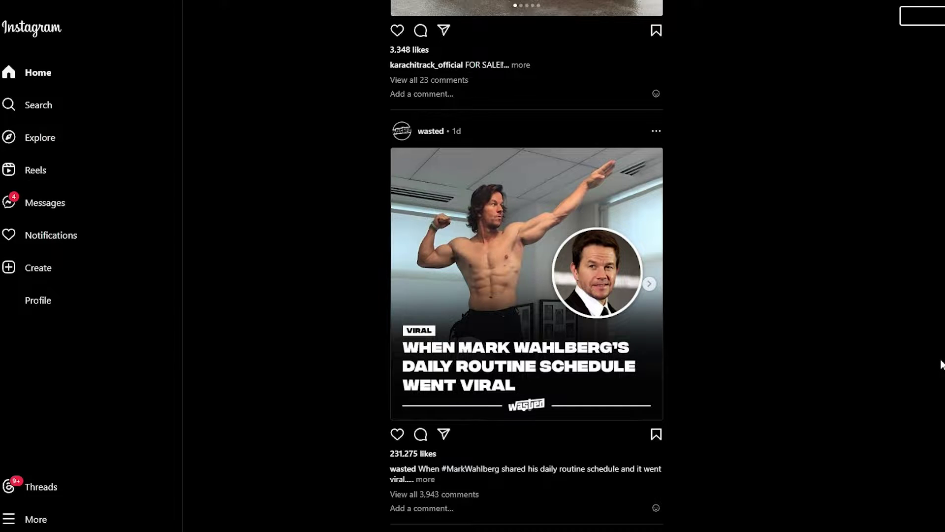
Open Instagram settings and start switching to a professional account.
click(28, 519)
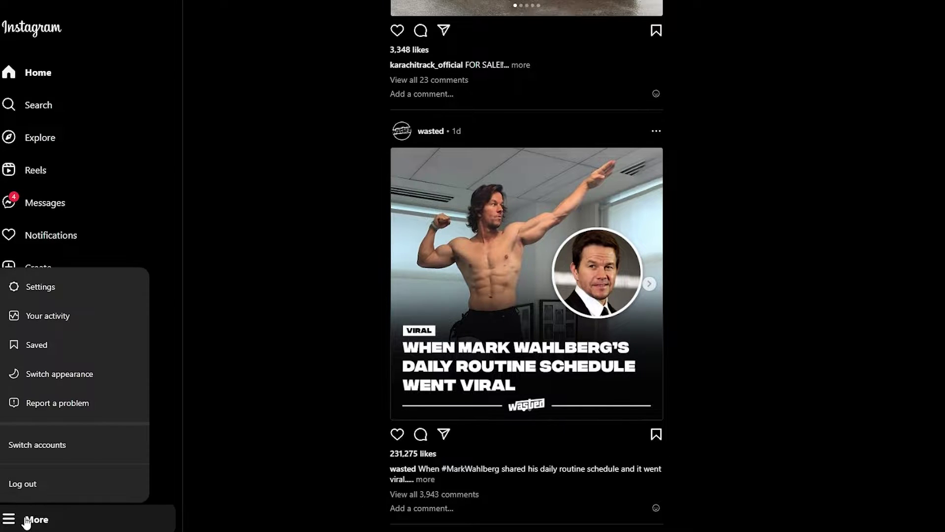
click(69, 297)
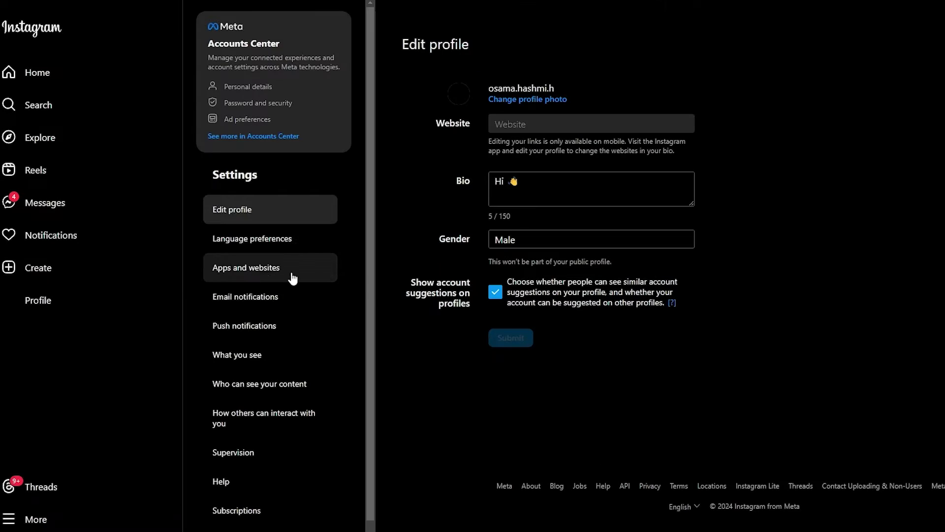
scroll(320, 418, down, 1)
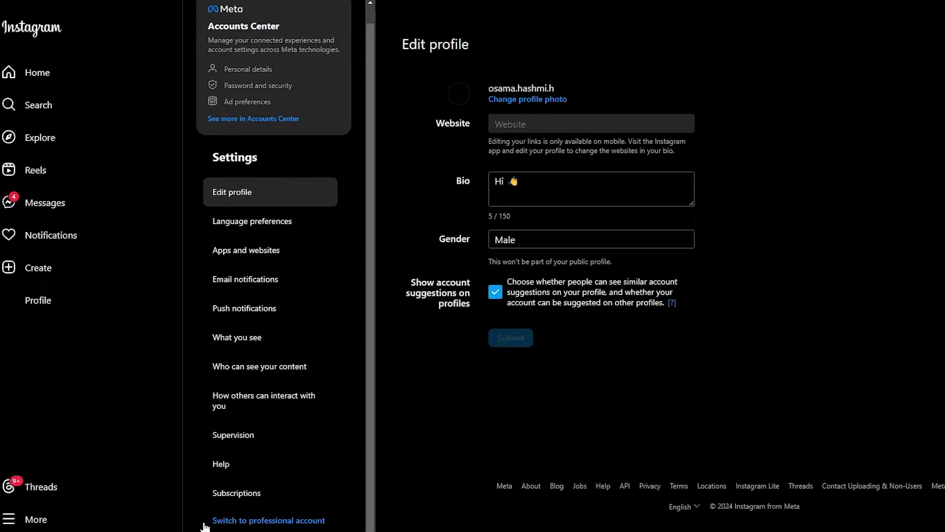
click(268, 521)
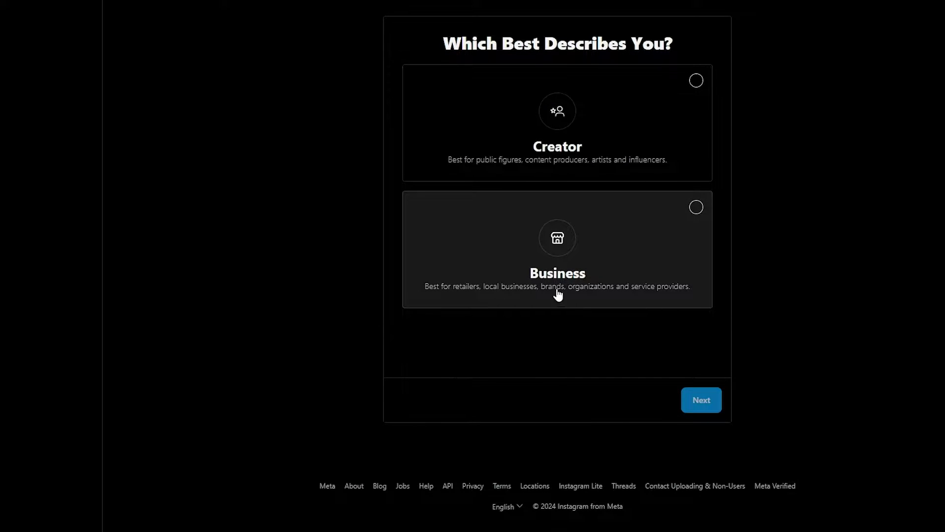
Choose the Business account type in the Shopping & retail category, skipping contact info.
click(483, 298)
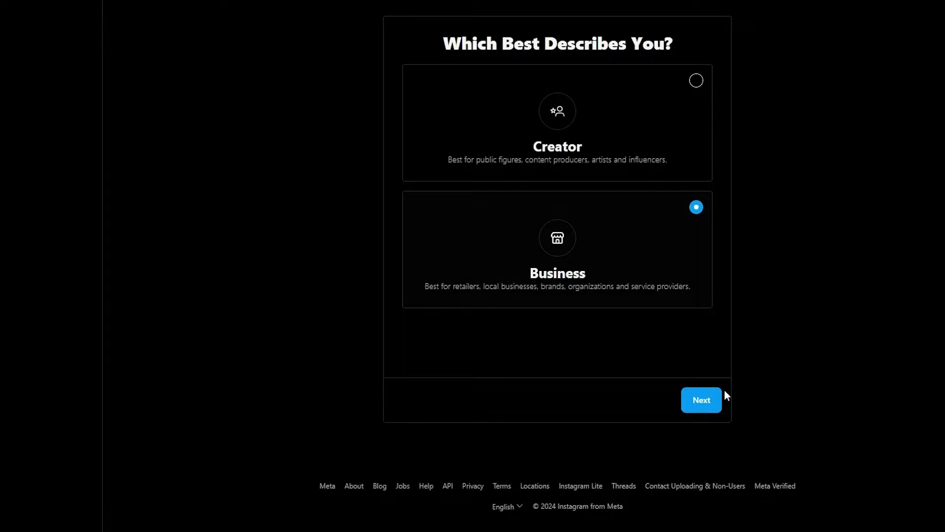
click(710, 410)
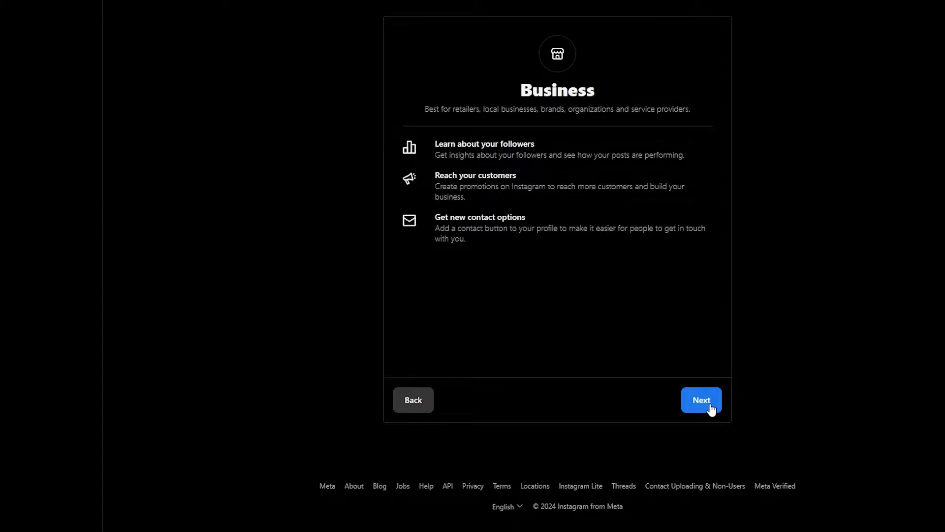
click(709, 407)
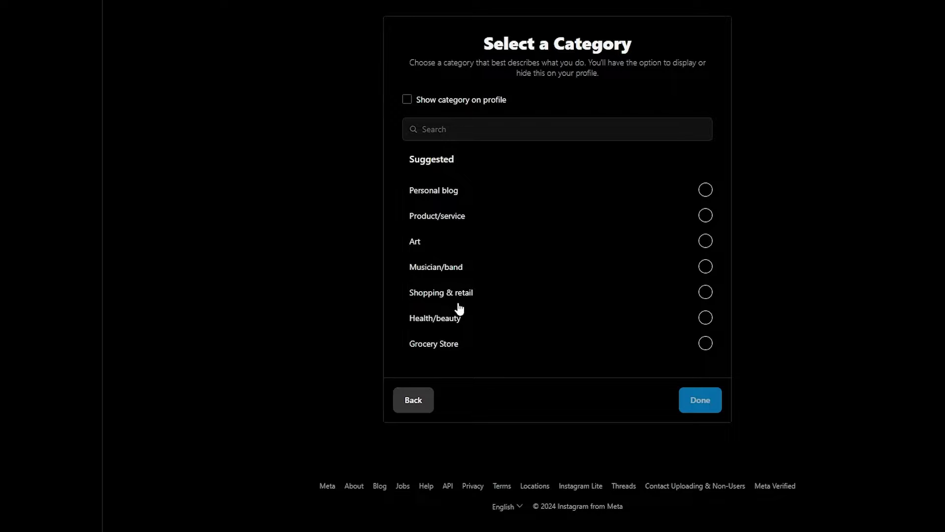
click(423, 299)
click(698, 410)
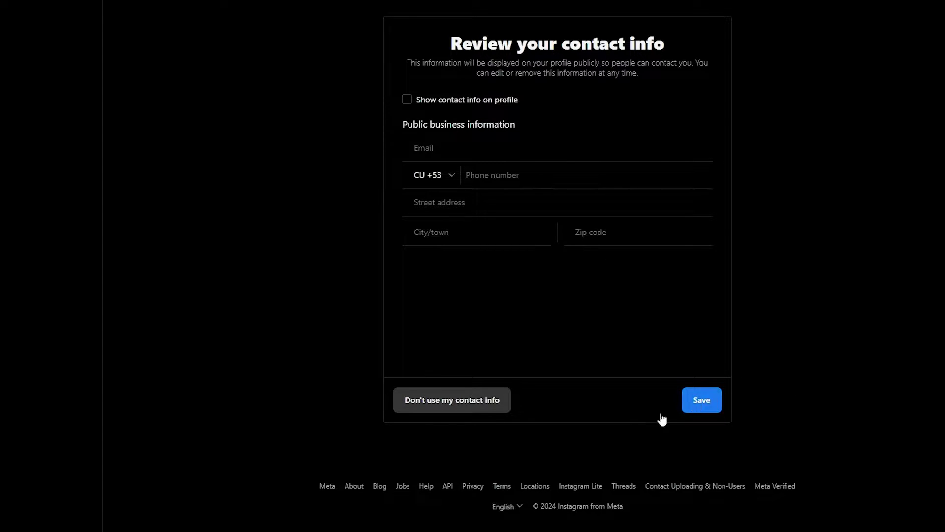
click(437, 409)
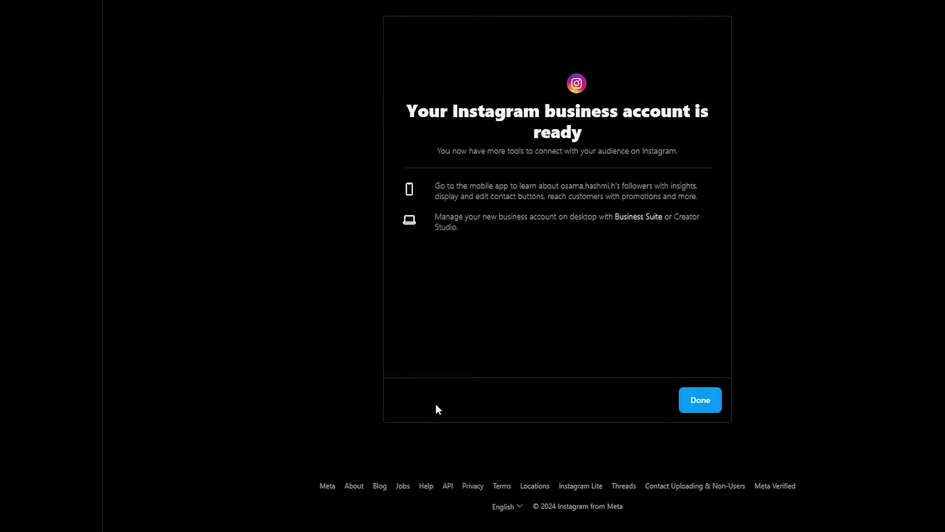
Dismiss the ready confirmation and uncheck Display contact info in Professional account settings.
click(714, 411)
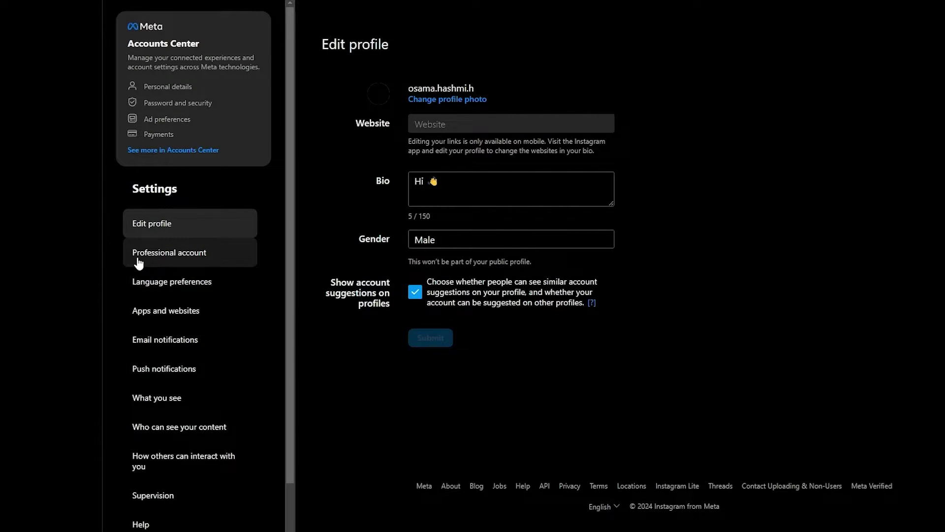
click(147, 258)
click(107, 251)
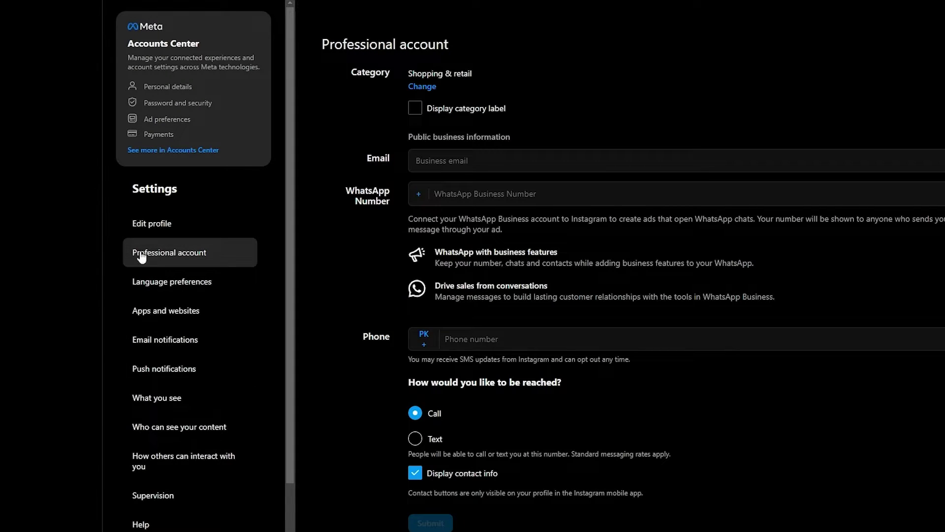
scroll(372, 108, down, 3)
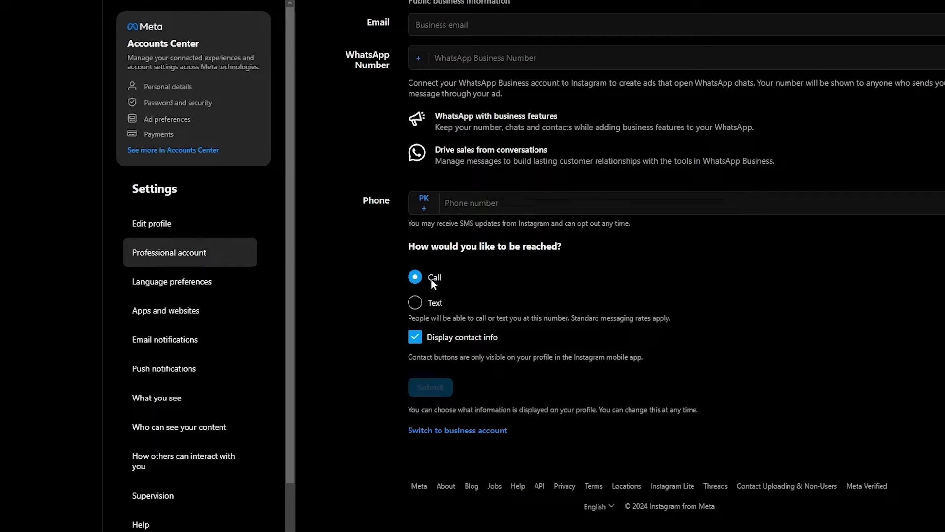
scroll(424, 212, up, 3)
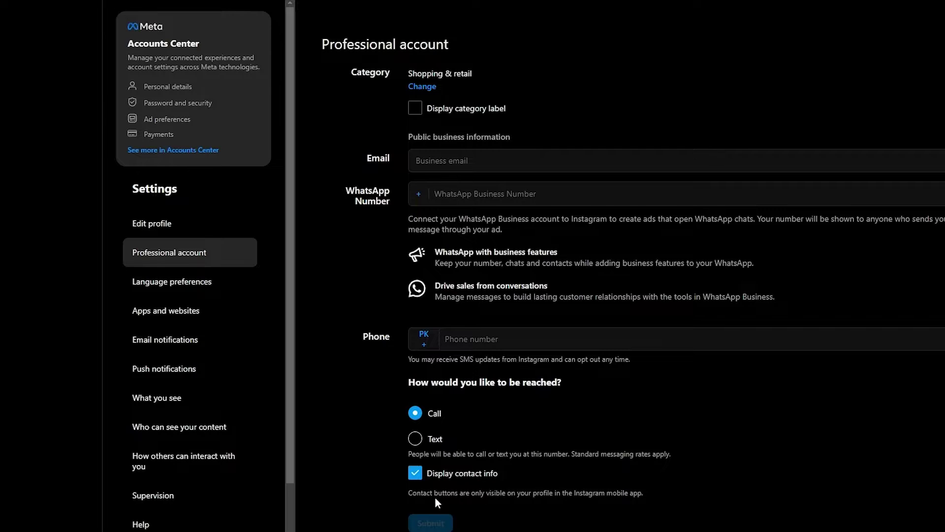
scroll(435, 498, down, 1)
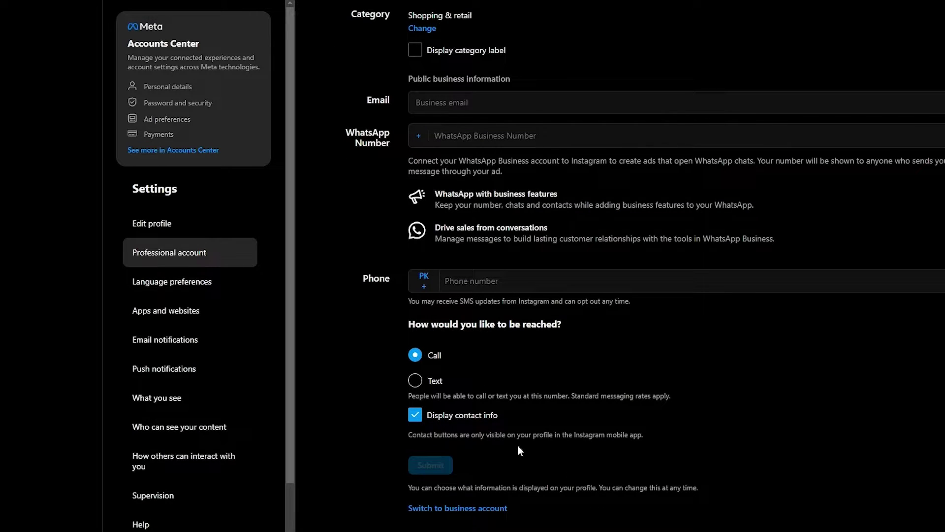
click(414, 417)
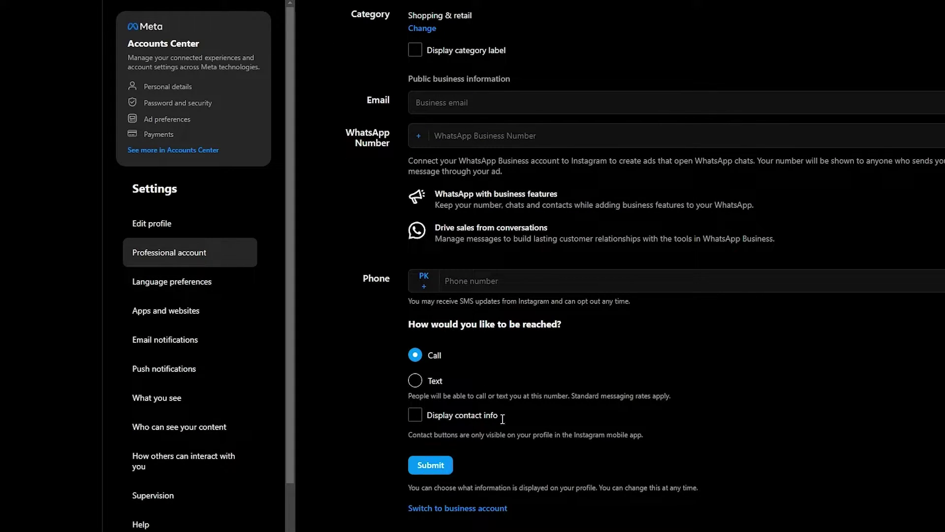
scroll(501, 418, up, 1)
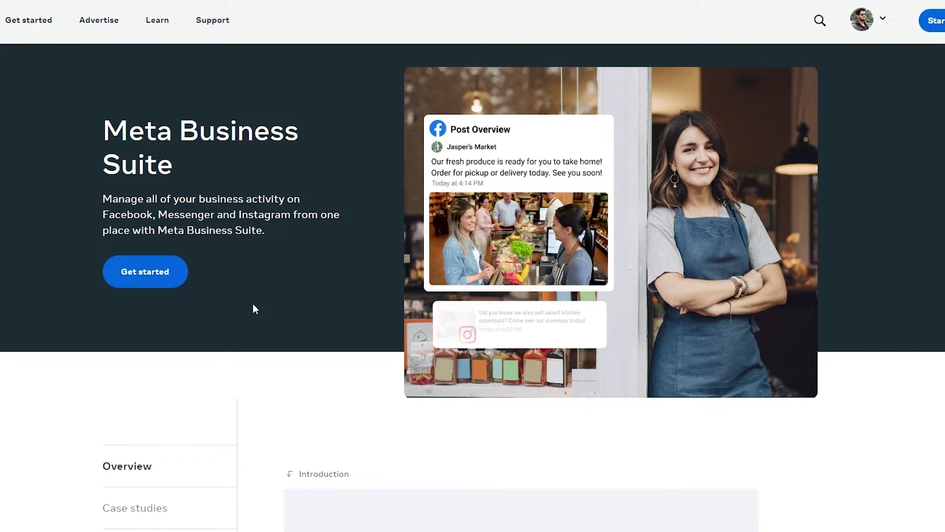
Start Meta Business Suite setup with Get started.
click(160, 280)
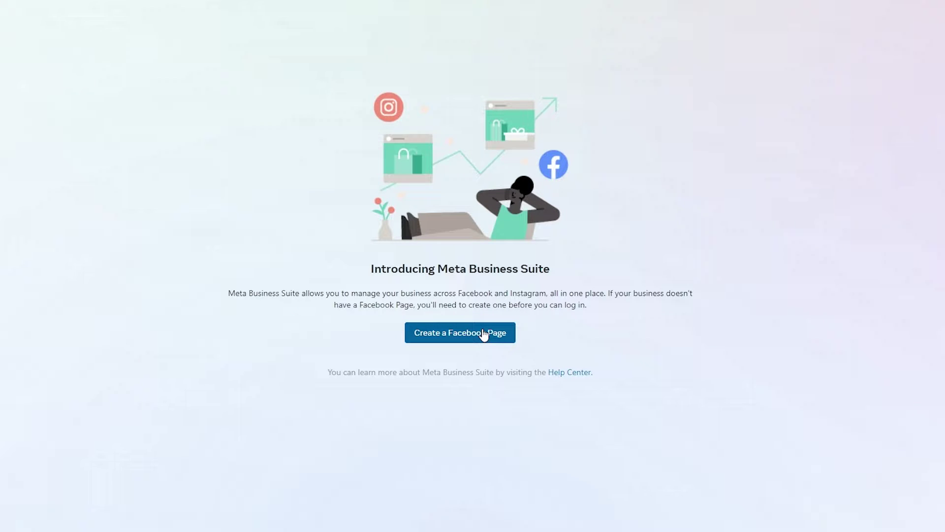
Create a Page named 'Hole-y Treats' with Donut Shop chosen as its category.
click(453, 339)
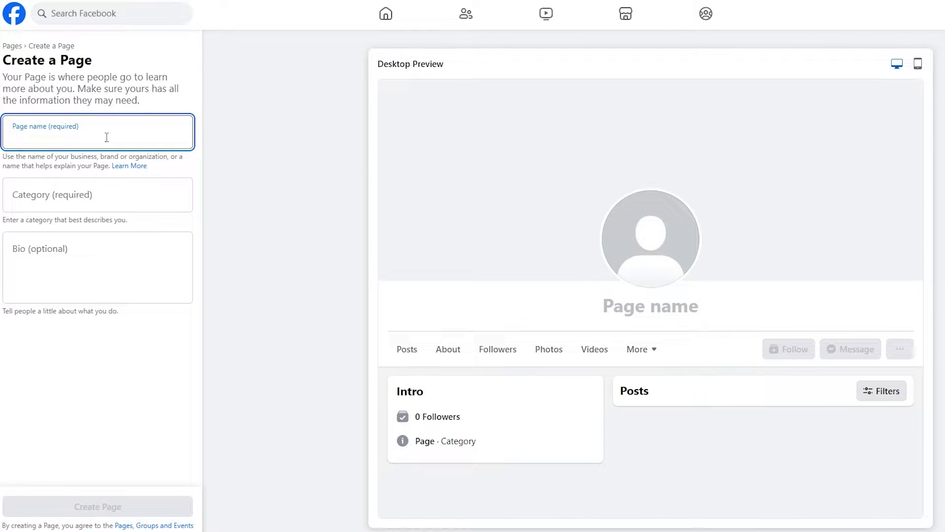
text(Hole-y Treats)
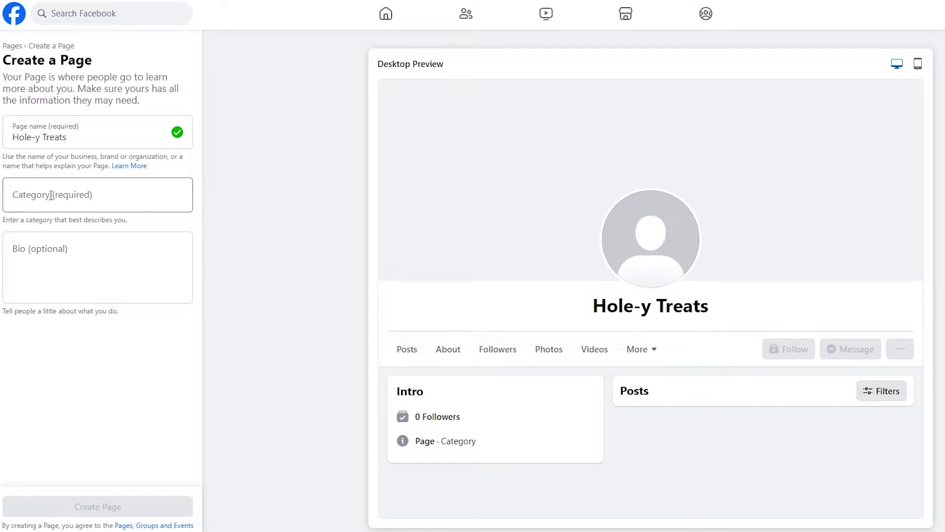
click(38, 201)
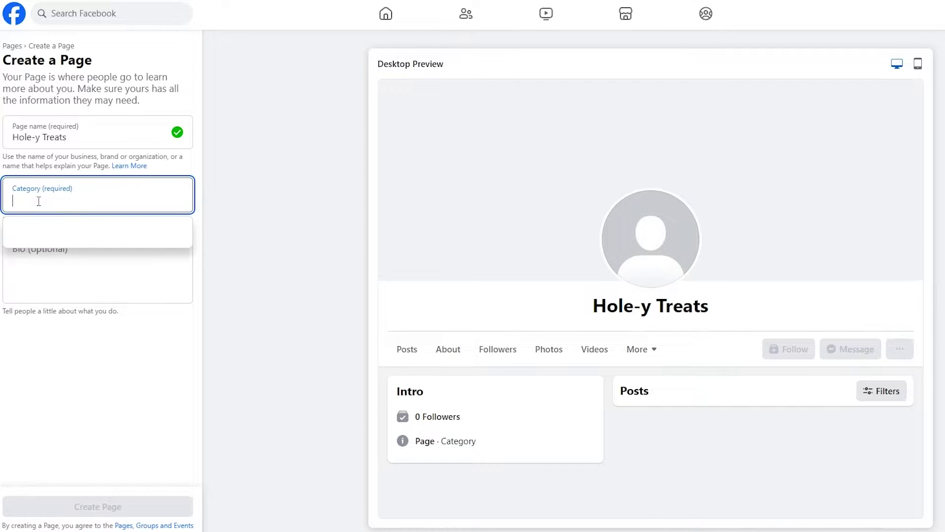
text(Res)
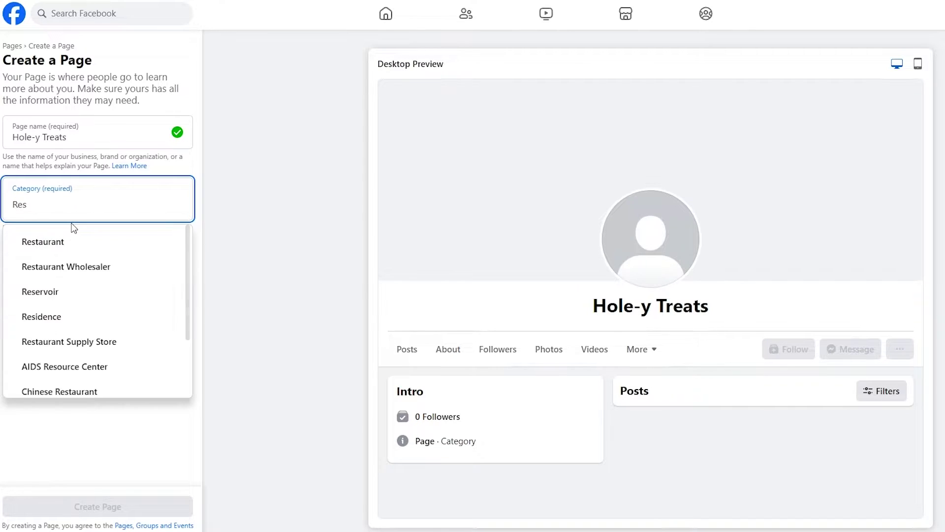
key(BackSpace)
key(BackSpace)
key(BackSpace)
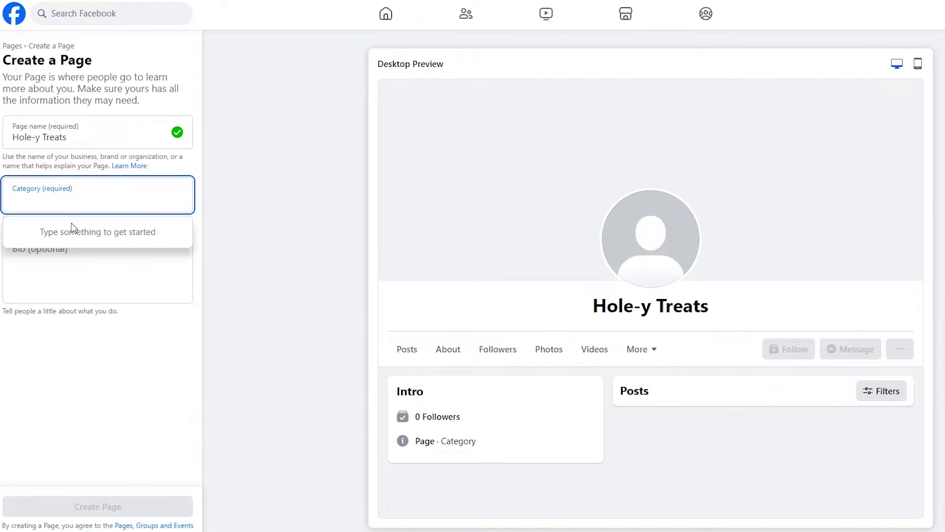
text(do)
click(73, 227)
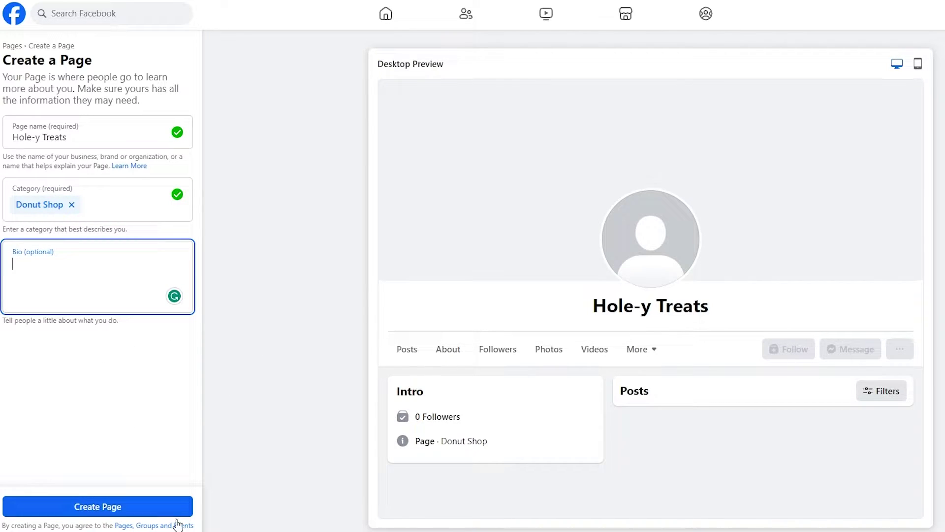
click(140, 506)
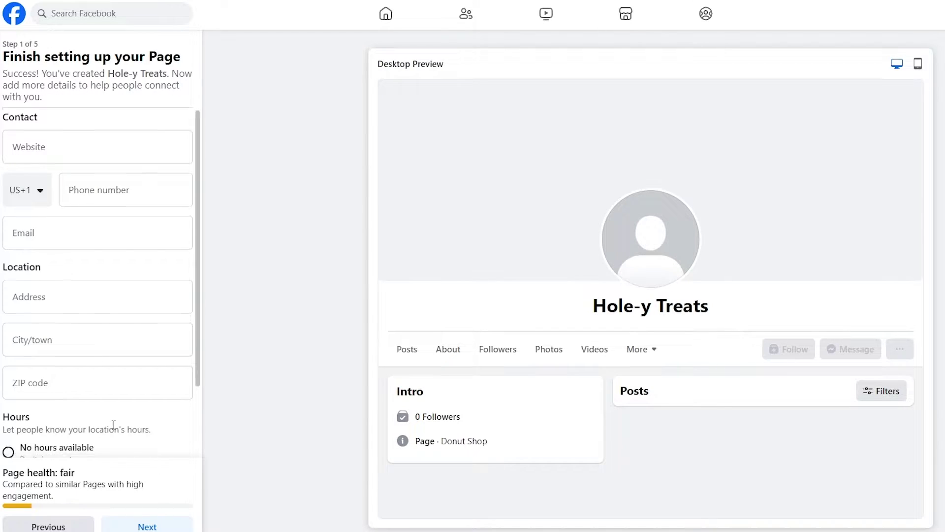
Leave the Step 1 contact and location fields blank and continue to Customize your Page.
scroll(113, 344, down, 1)
scroll(98, 222, up, 1)
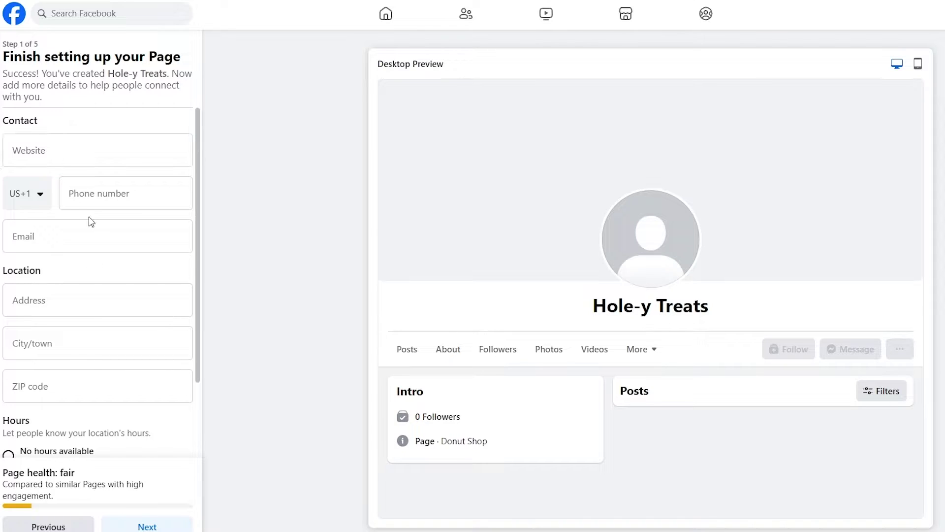
scroll(75, 280, down, 1)
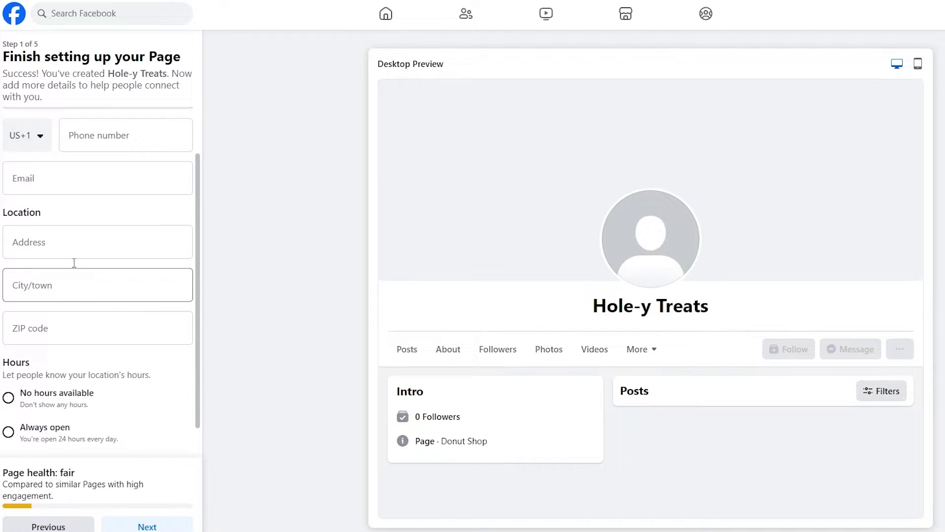
scroll(137, 335, down, 1)
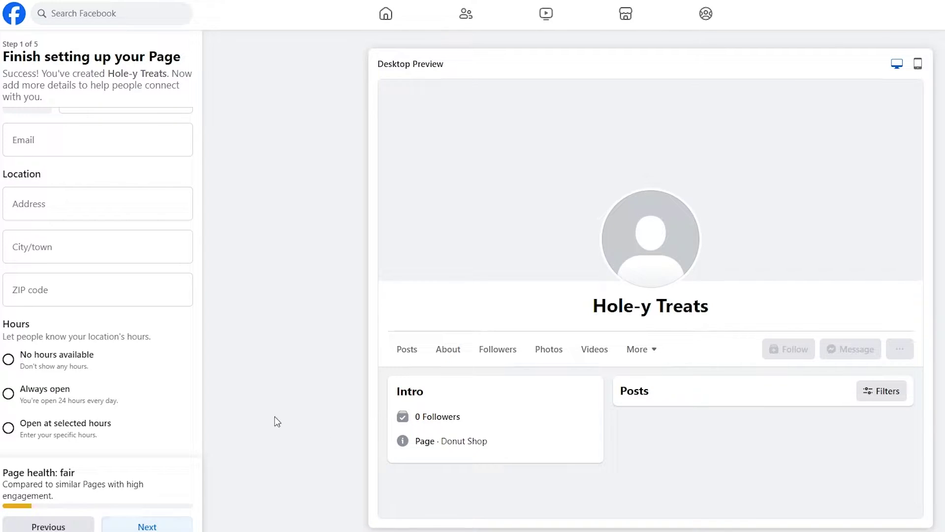
scroll(113, 316, up, 2)
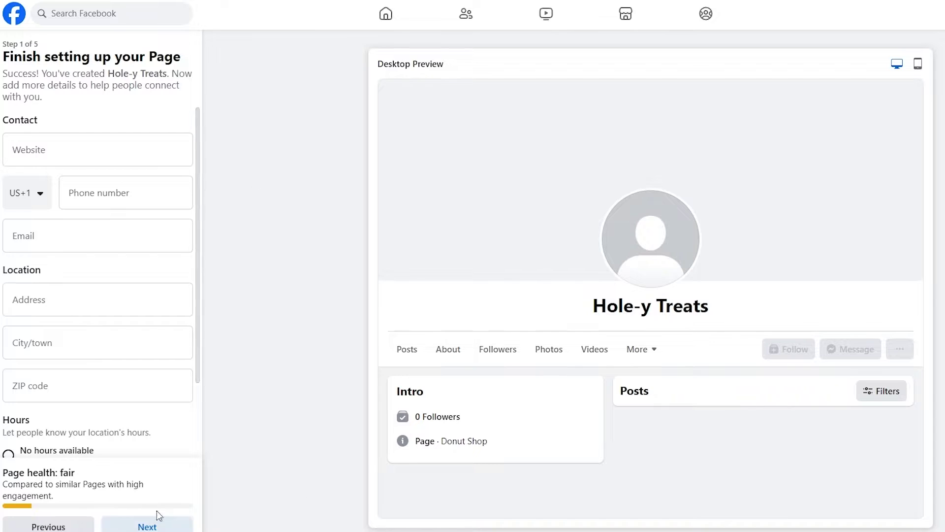
click(143, 525)
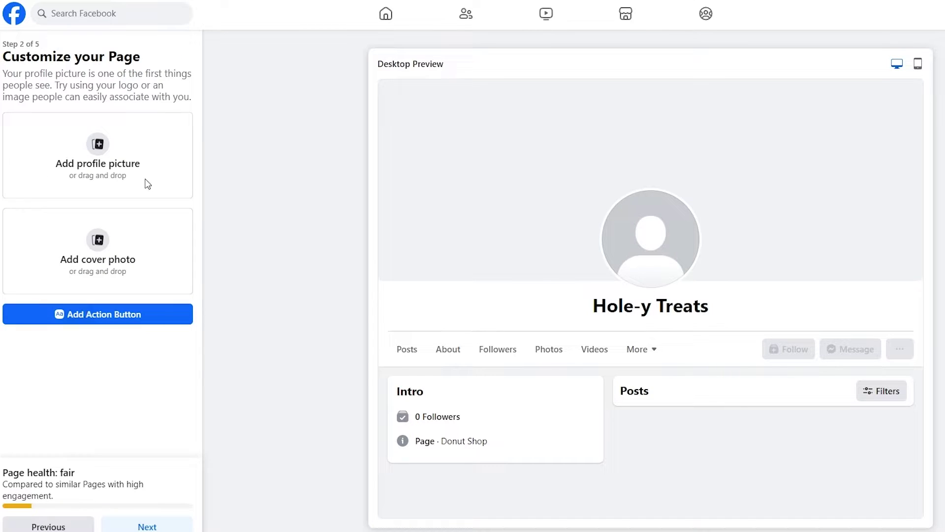
Upload the pexels donut image as the Page's cover photo.
click(96, 158)
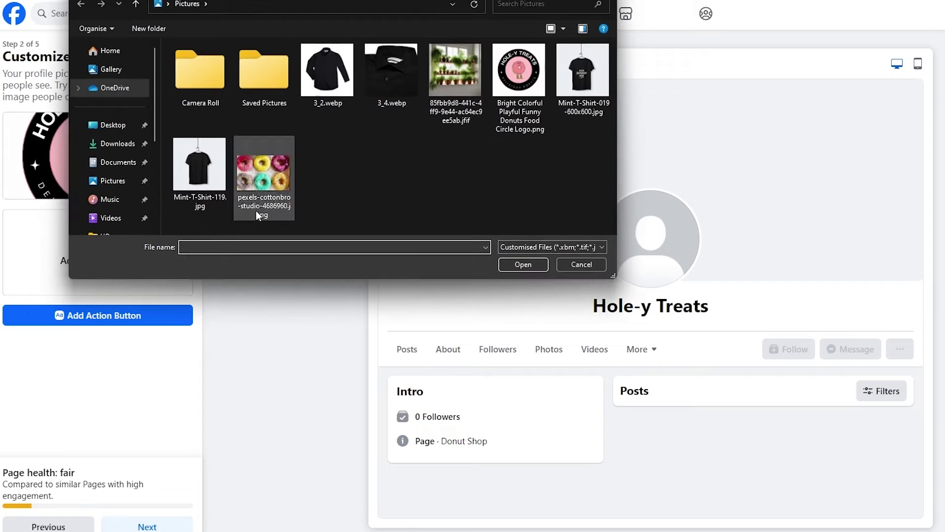
click(259, 187)
double_click(259, 187)
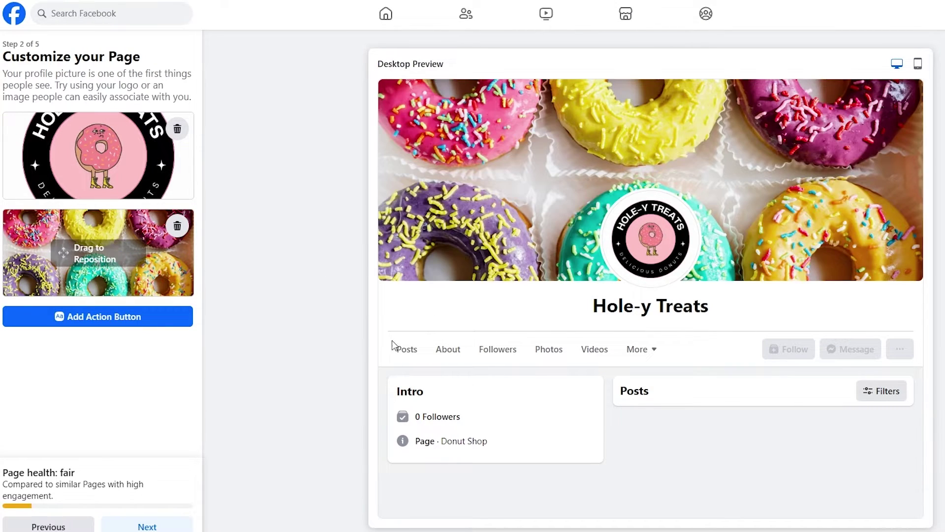
Skip WhatsApp and friend invites and finish the Page setup.
click(178, 526)
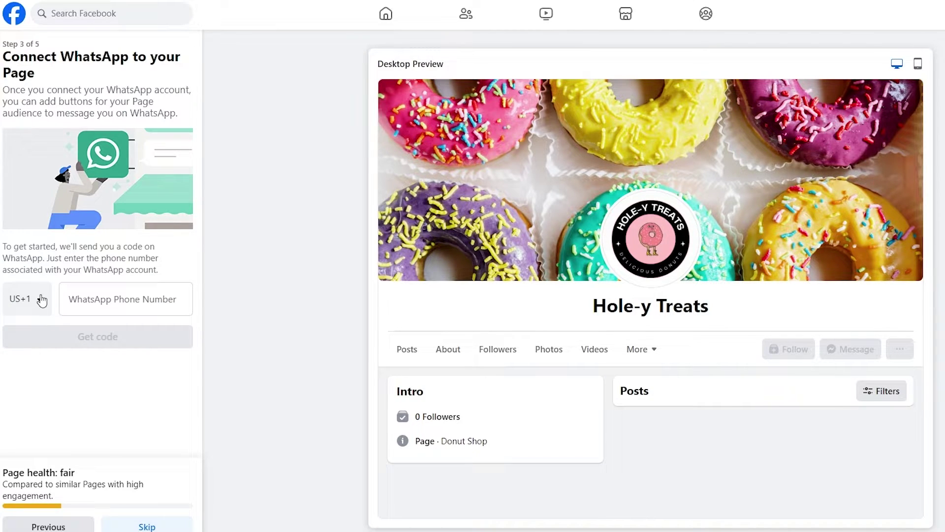
click(151, 524)
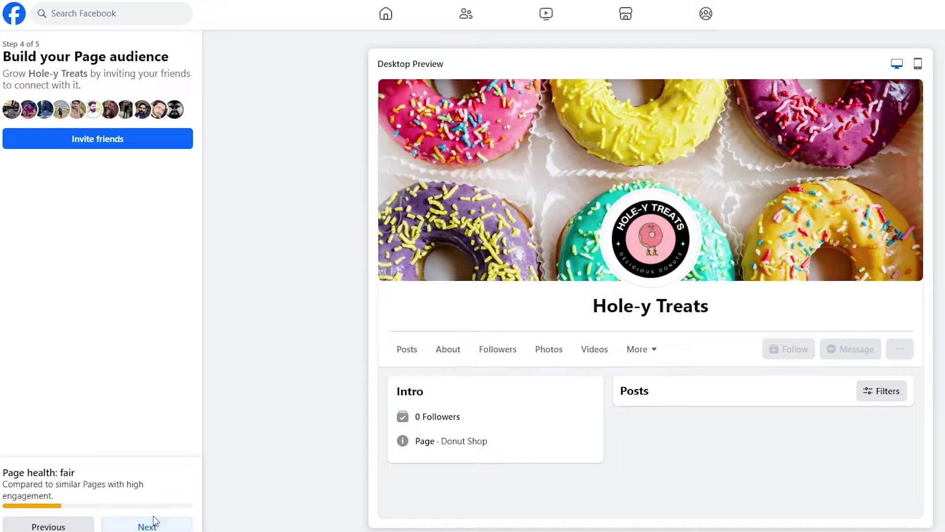
click(153, 524)
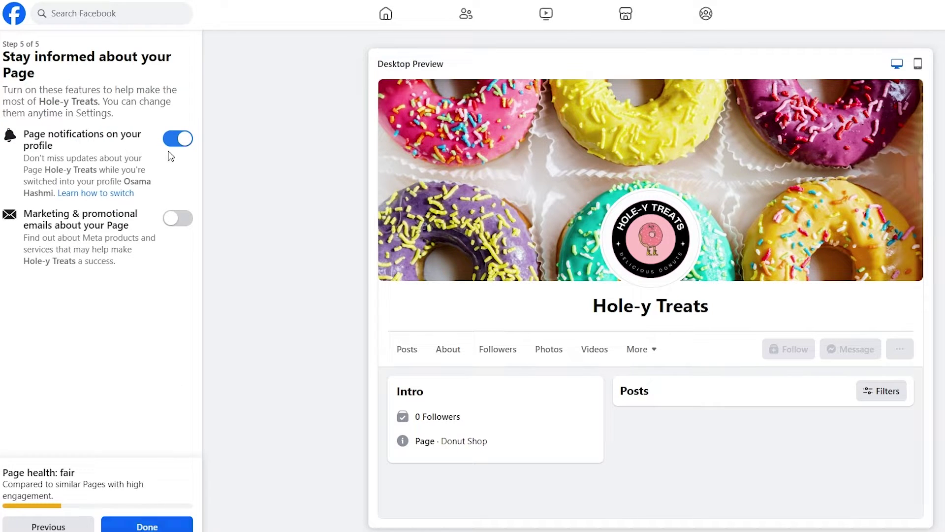
click(144, 525)
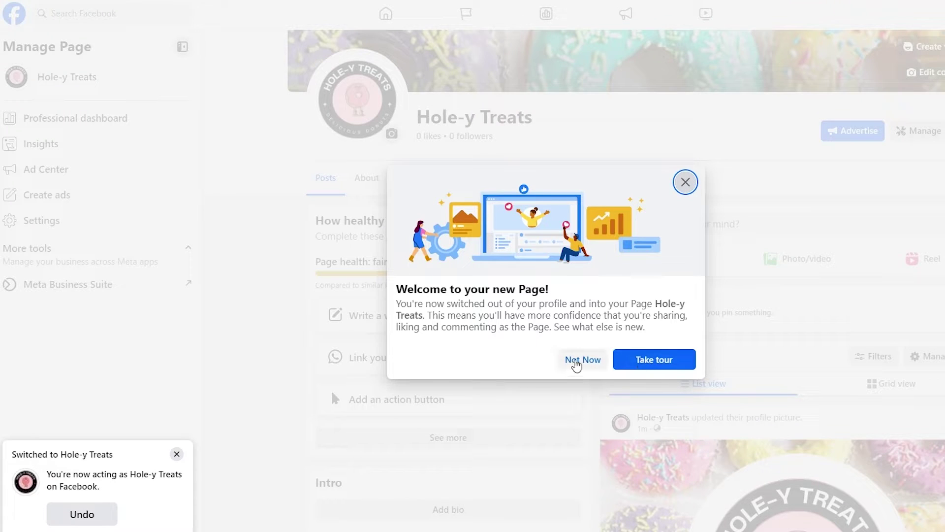
Decline the welcome tour, then go from the Page's Settings to Meta Business Suite.
click(578, 364)
scroll(489, 350, down, 5)
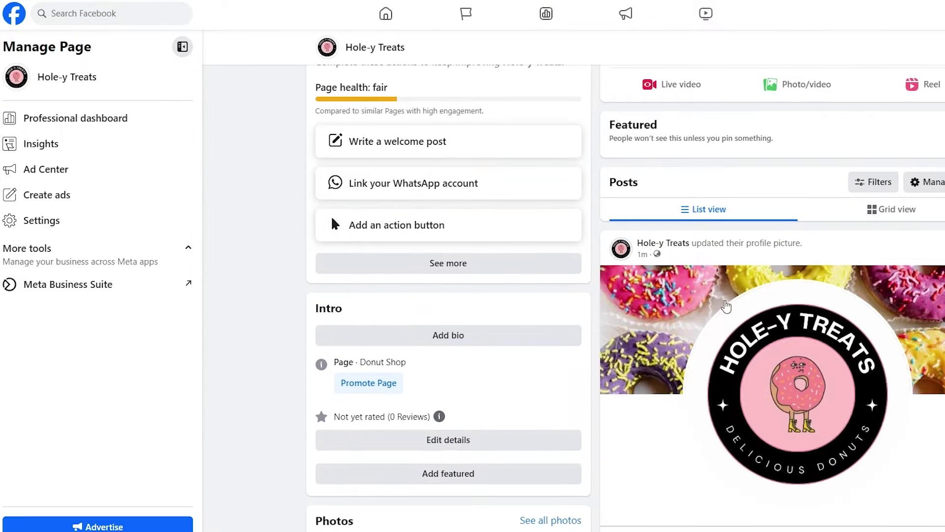
scroll(758, 330, up, 9)
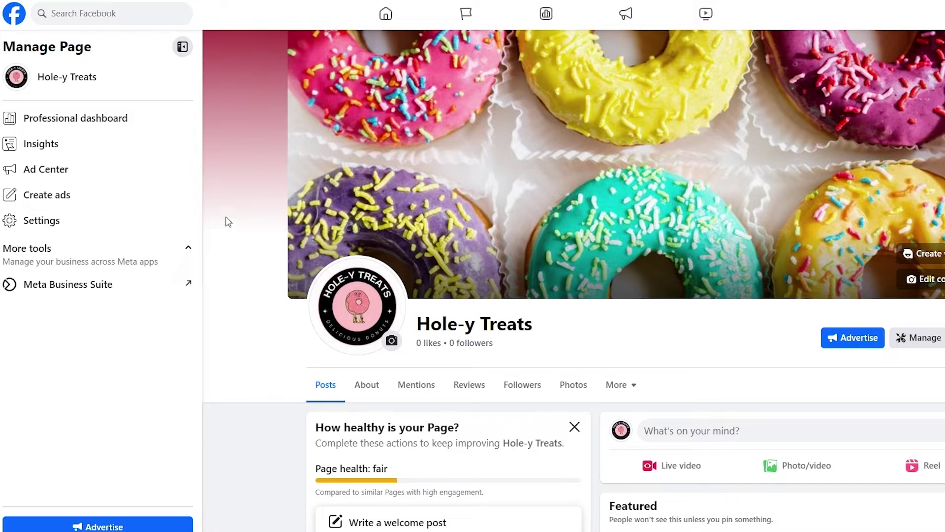
click(53, 219)
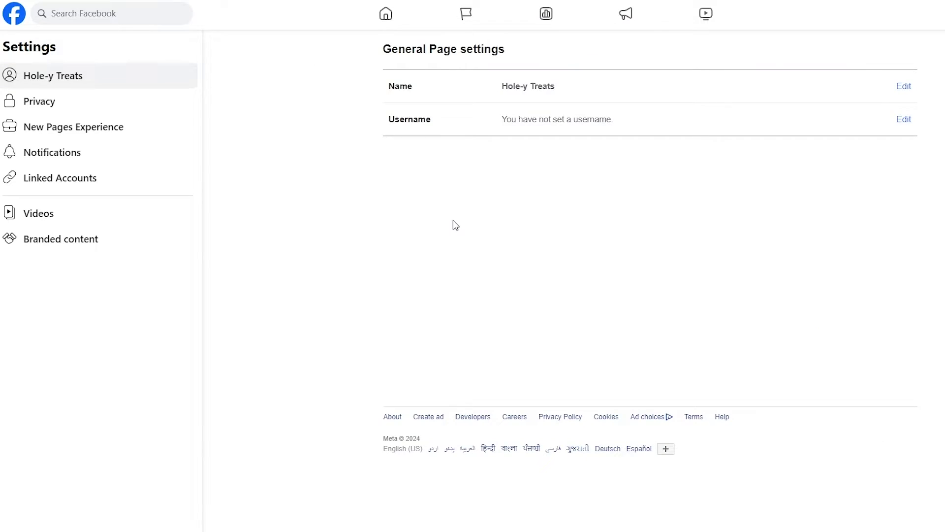
click(546, 13)
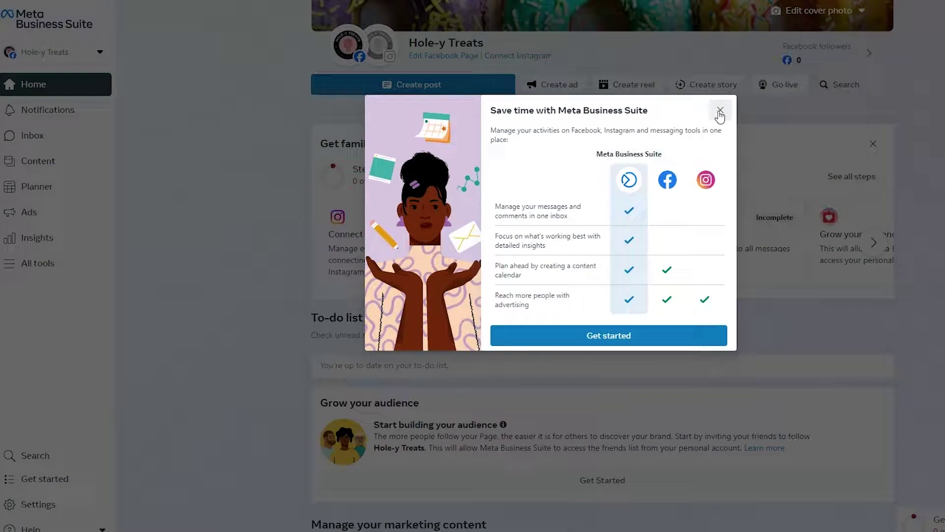
Close the intro pop-up, open Commerce from All tools, and return to the Business Suite home.
click(719, 111)
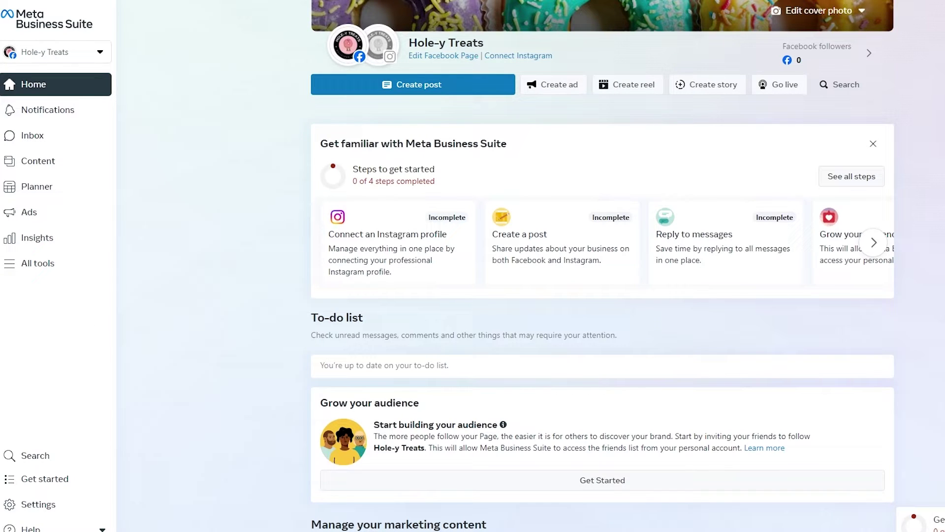
scroll(498, 186, up, 3)
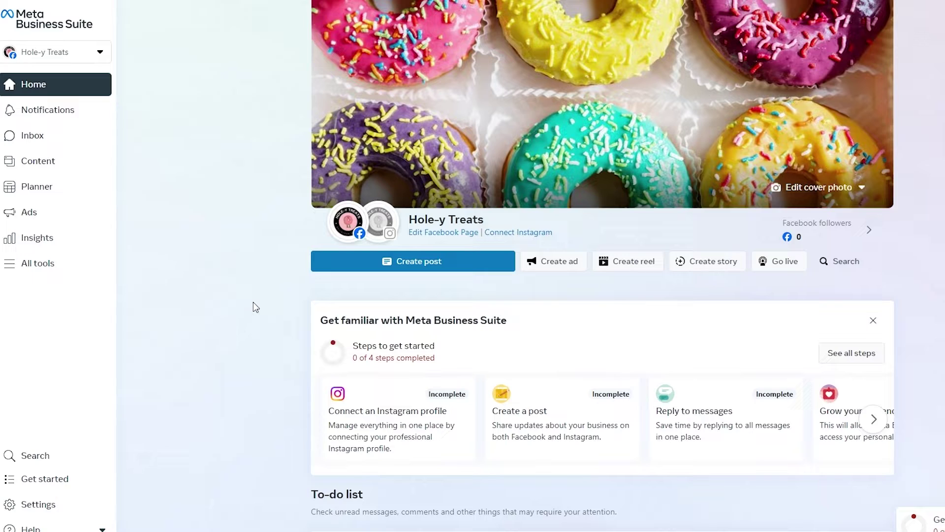
scroll(282, 319, down, 2)
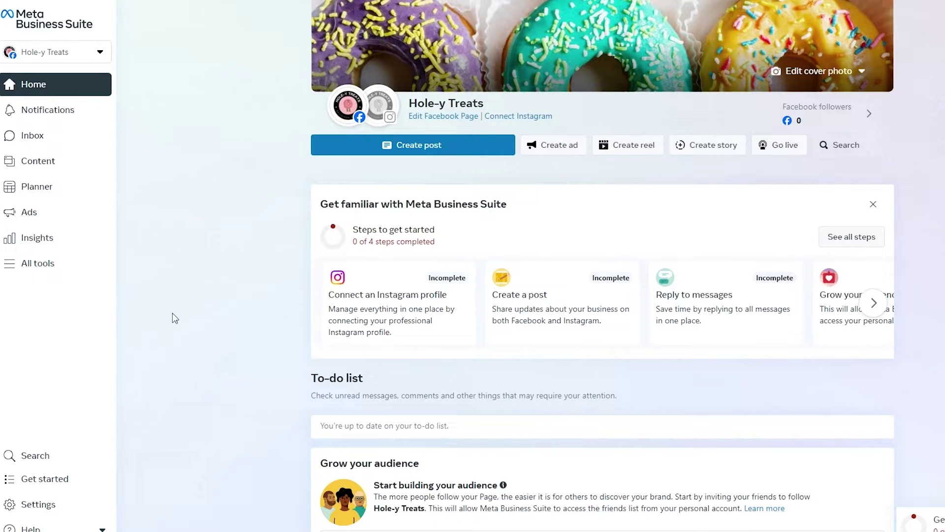
click(65, 273)
scroll(386, 254, down, 2)
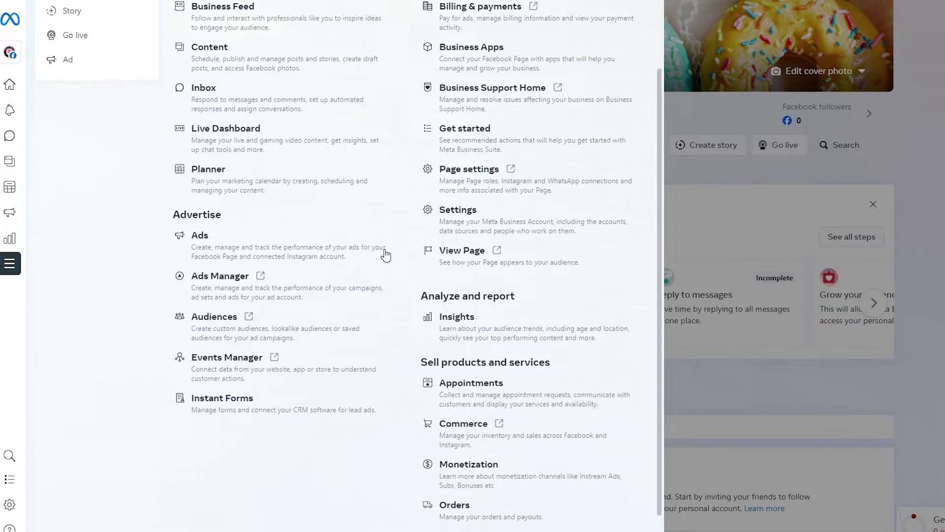
scroll(385, 255, down, 1)
drag(423, 337, 553, 341)
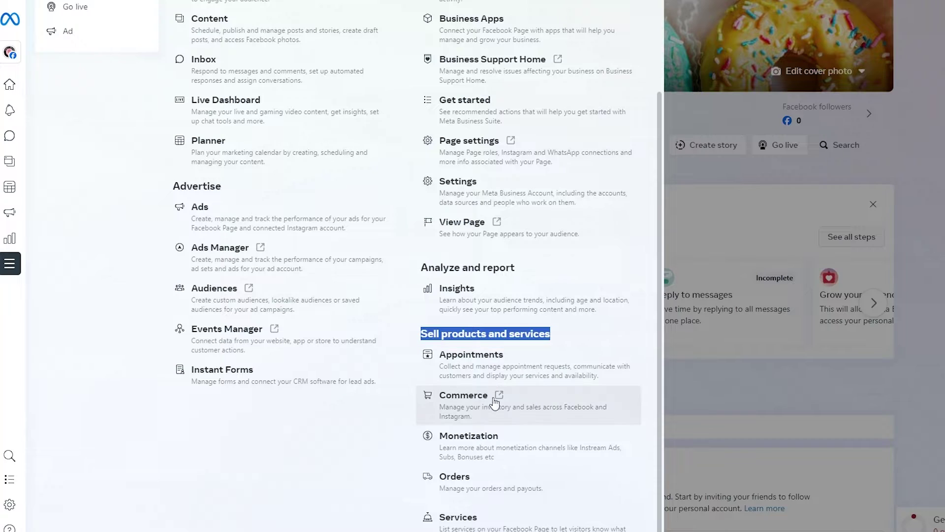
click(463, 408)
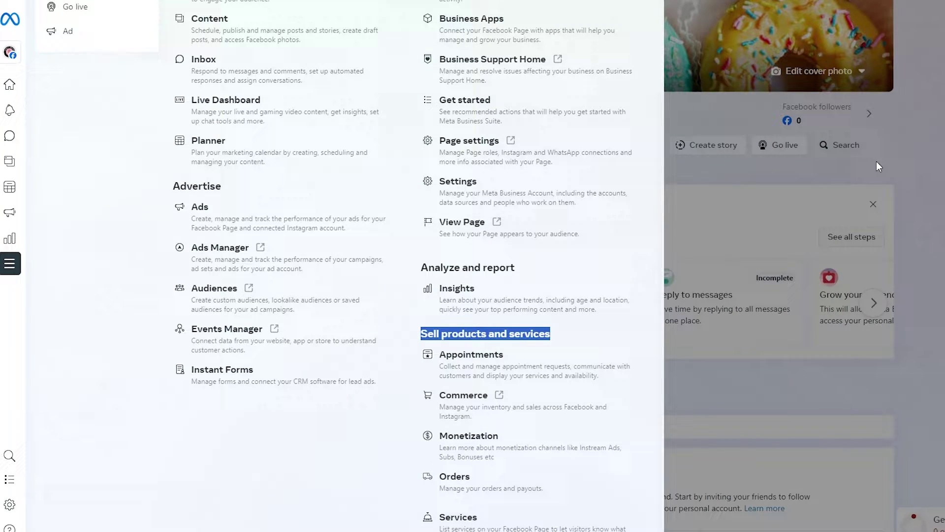
click(879, 166)
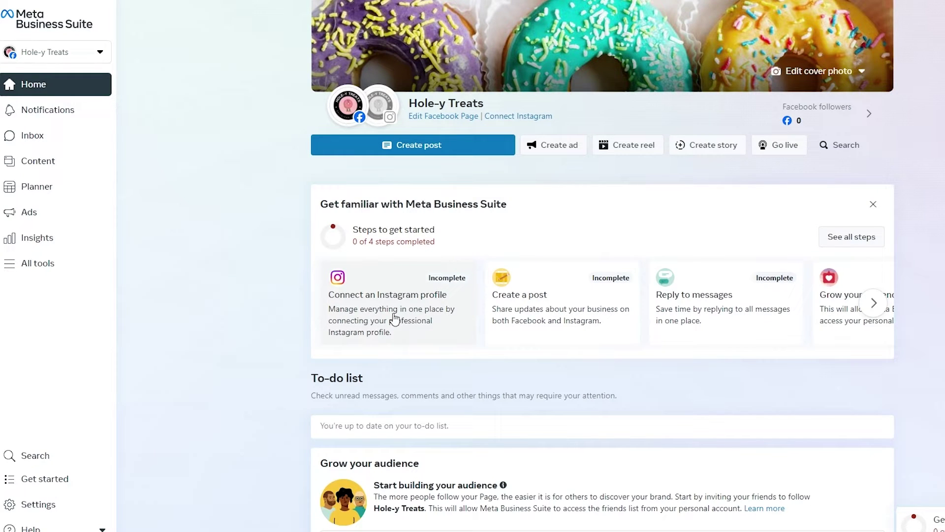
Link an Instagram profile, keeping message access and authorizing with the Instagram account.
click(427, 318)
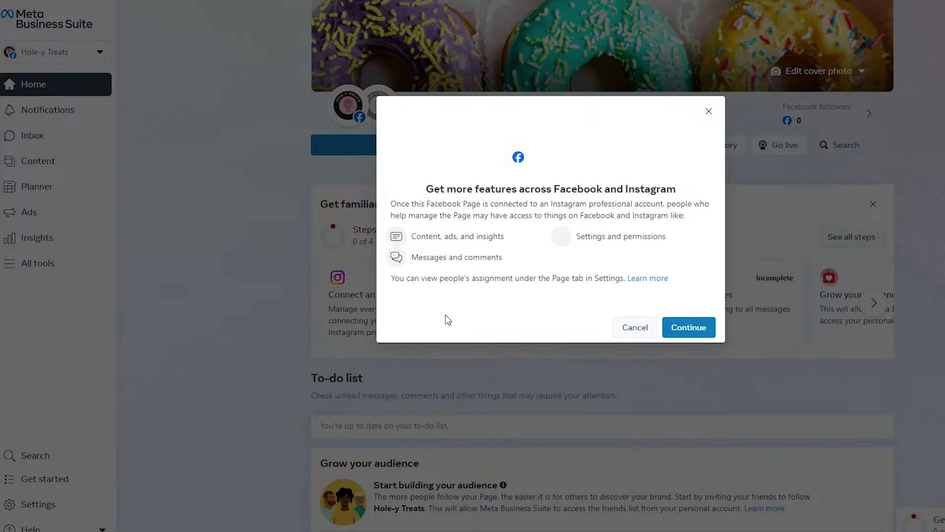
click(691, 327)
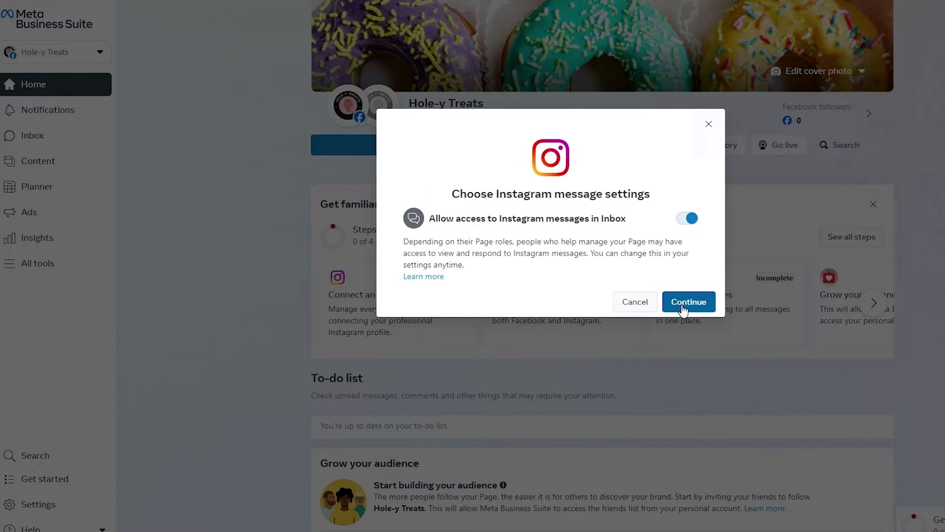
click(682, 308)
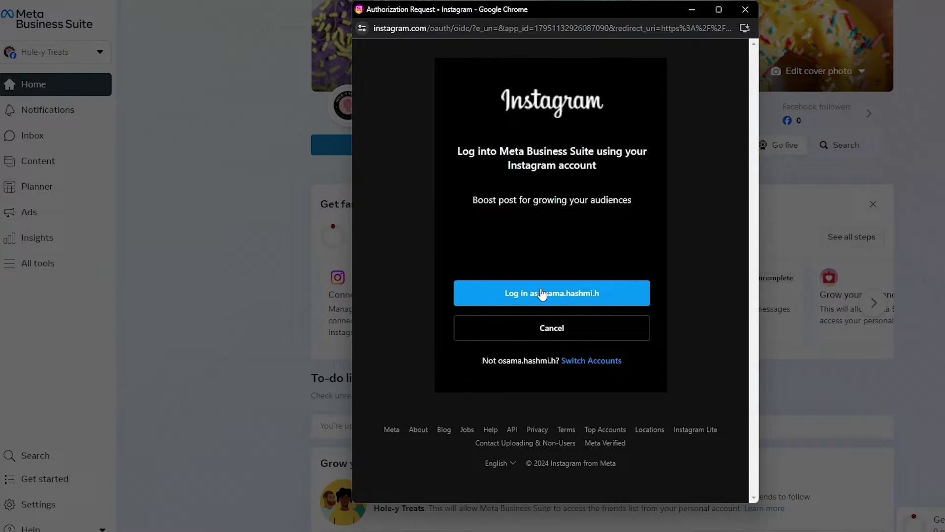
click(591, 298)
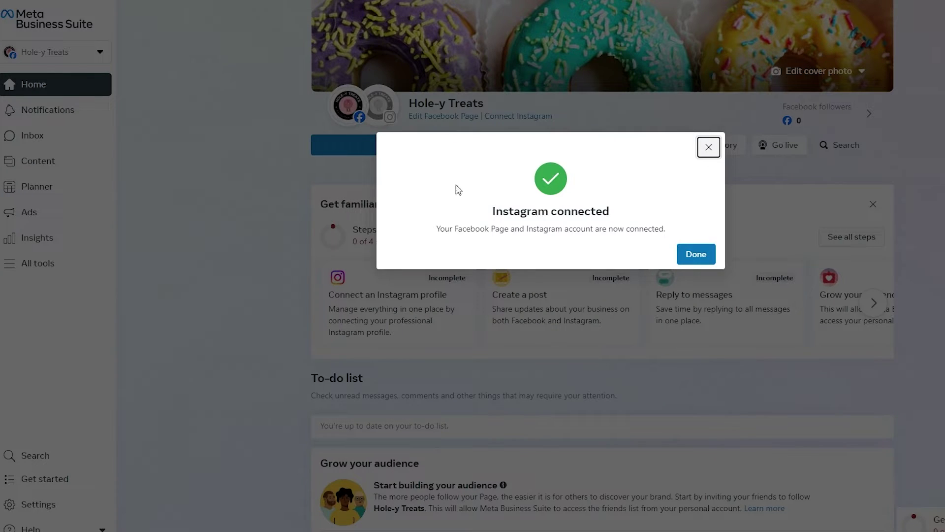
click(695, 254)
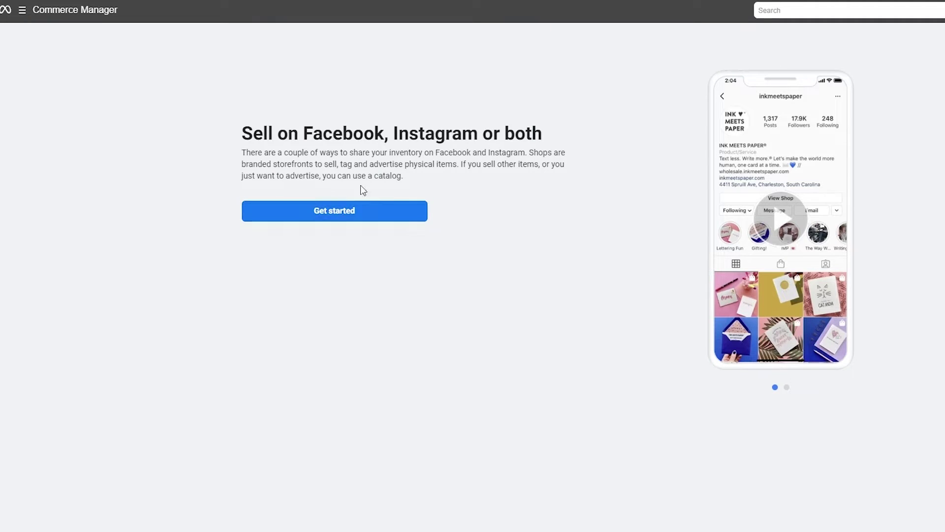
Reopen Commerce Manager via All tools under Sell products and services.
drag(247, 128, 578, 140)
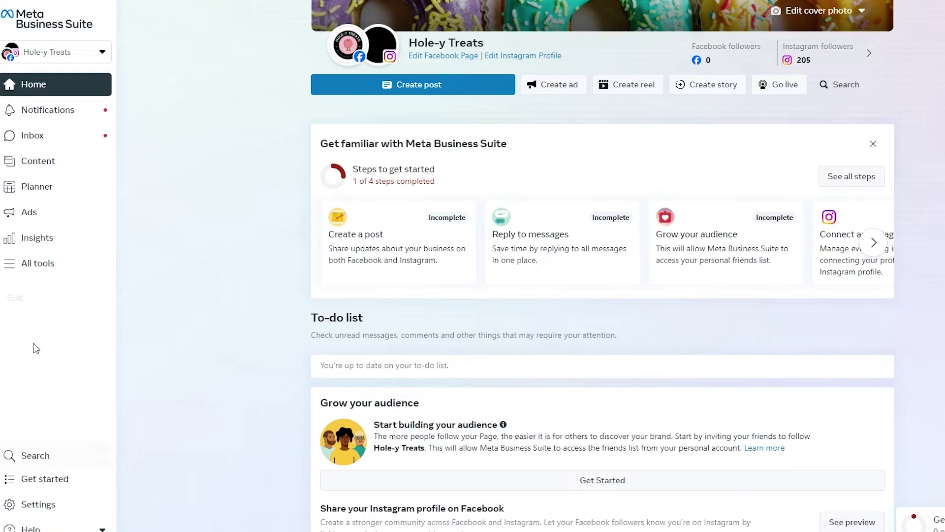
click(66, 268)
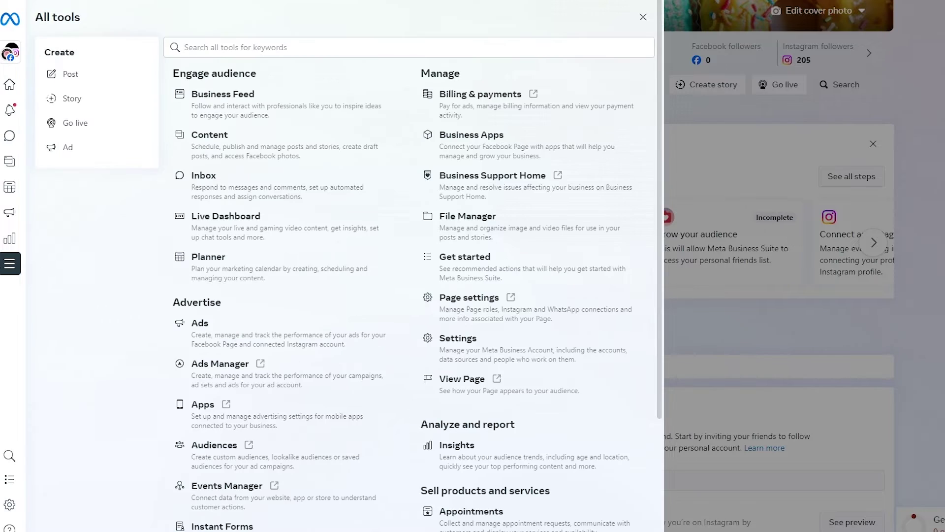
scroll(476, 458, down, 3)
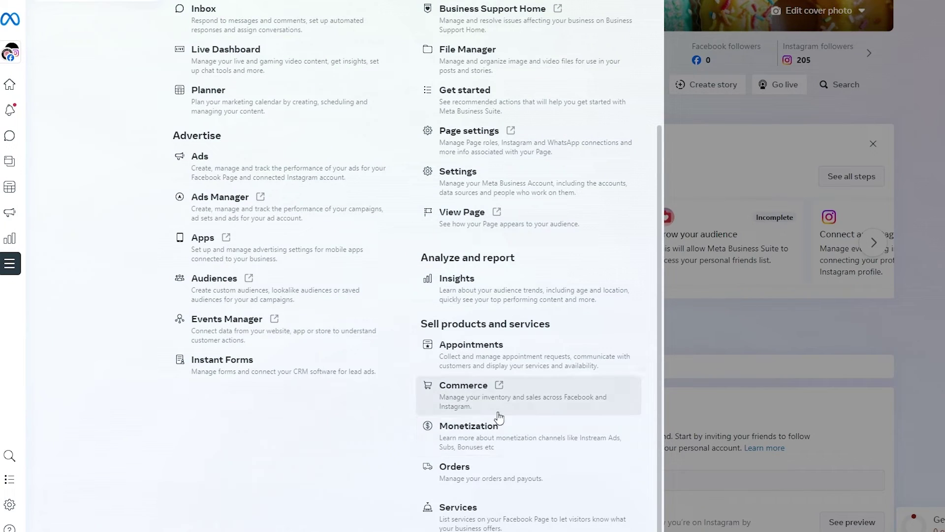
click(480, 399)
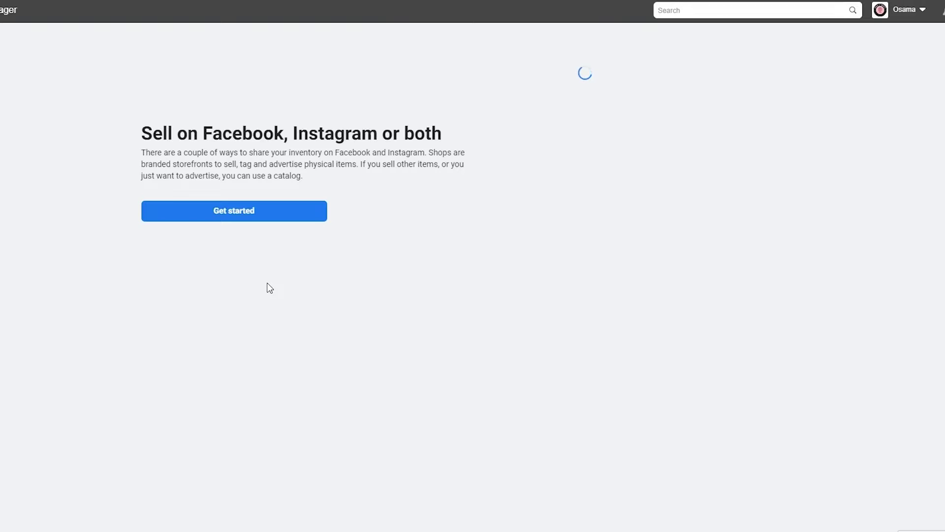
click(226, 216)
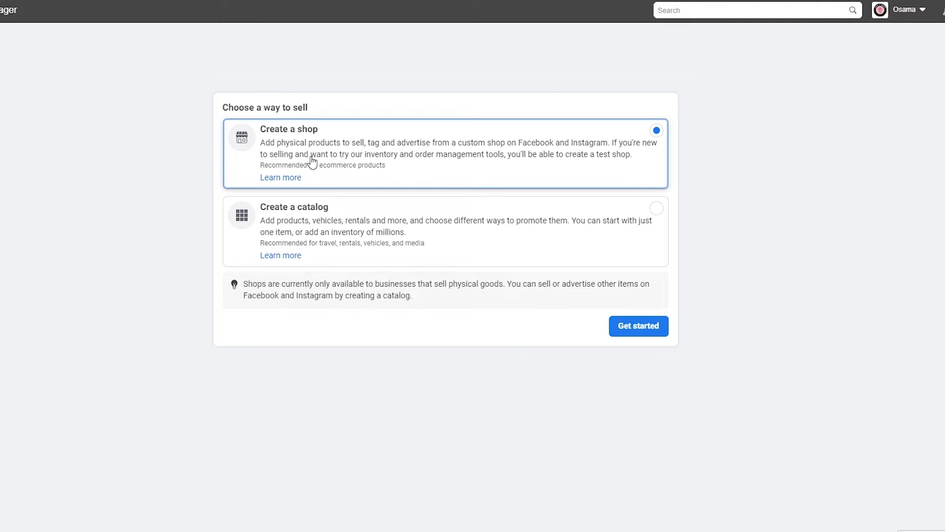
drag(228, 107, 327, 112)
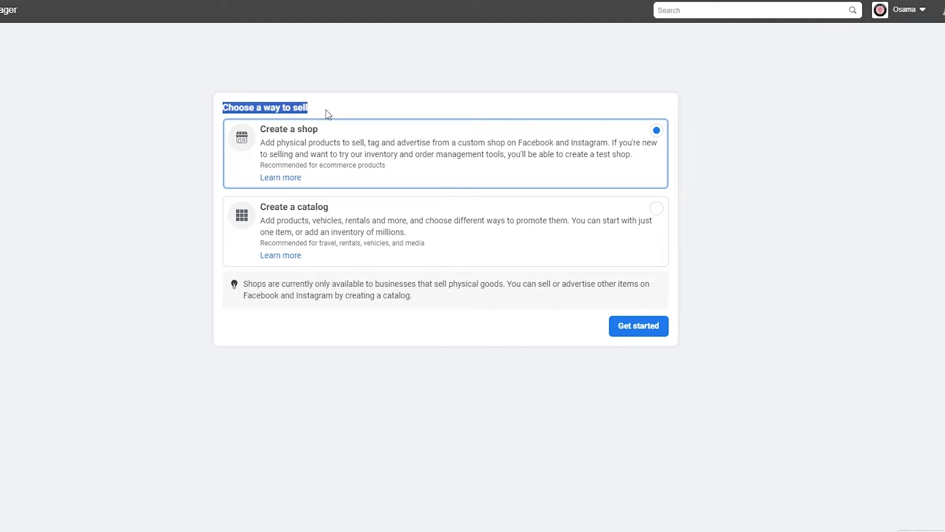
click(333, 245)
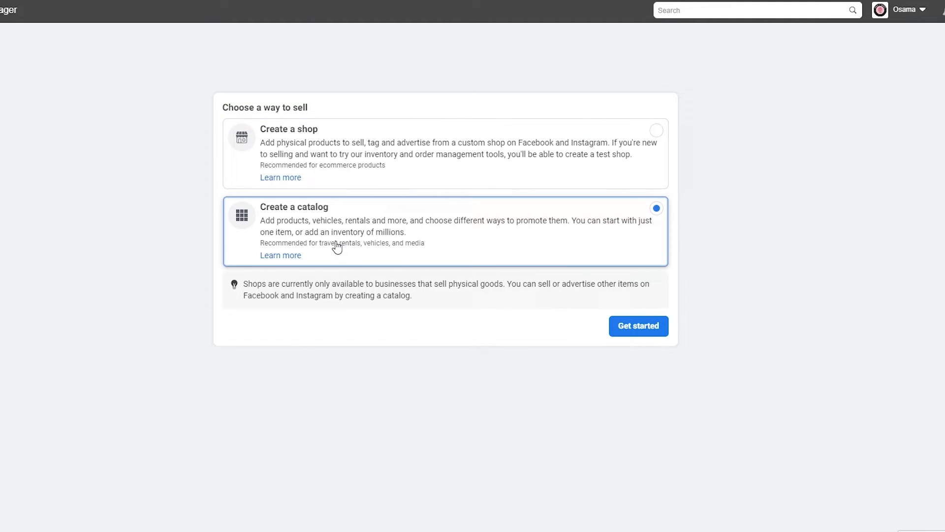
click(386, 149)
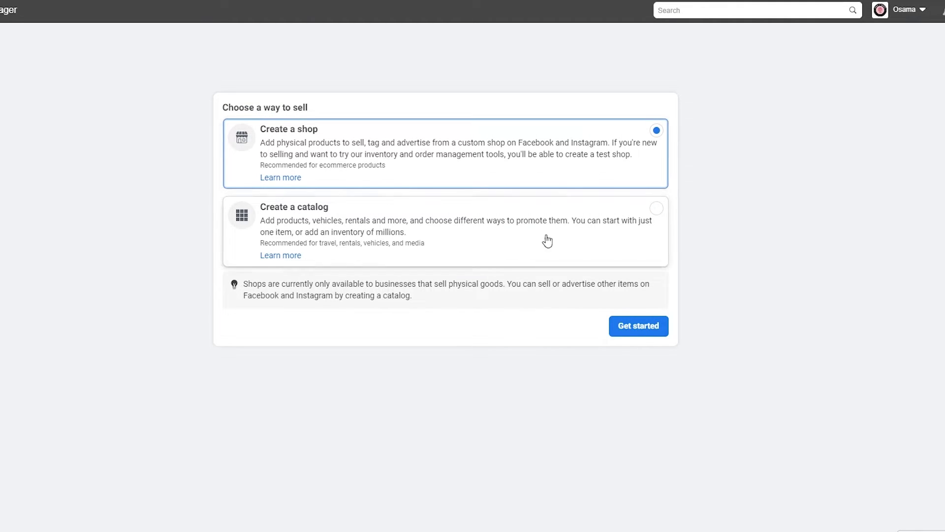
click(655, 330)
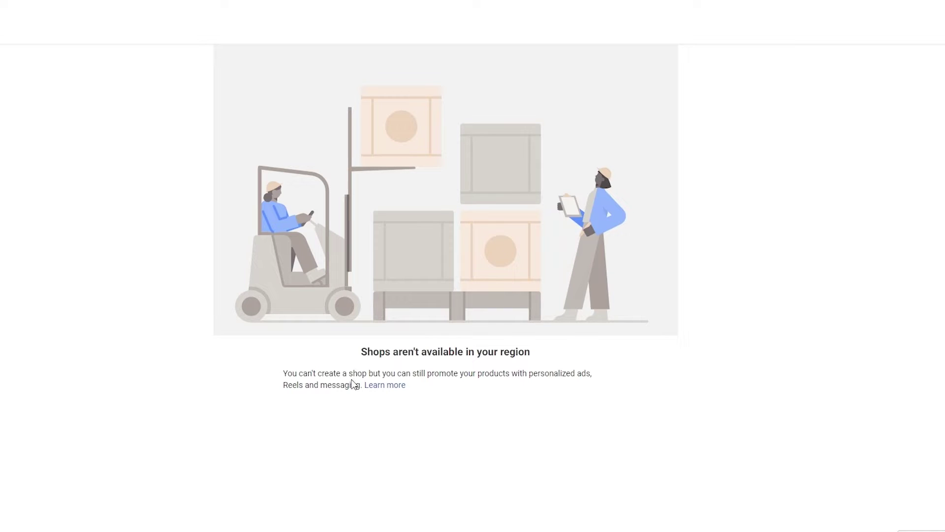
right_click(447, 389)
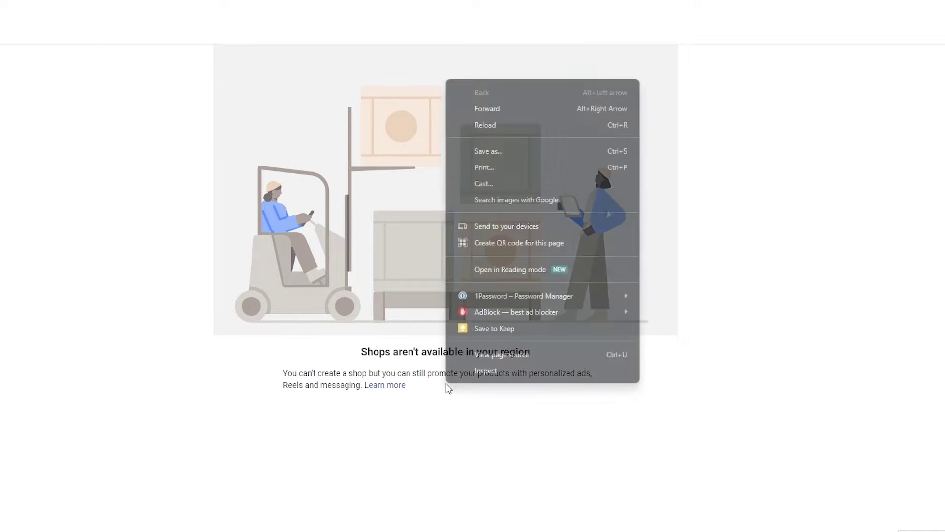
click(266, 215)
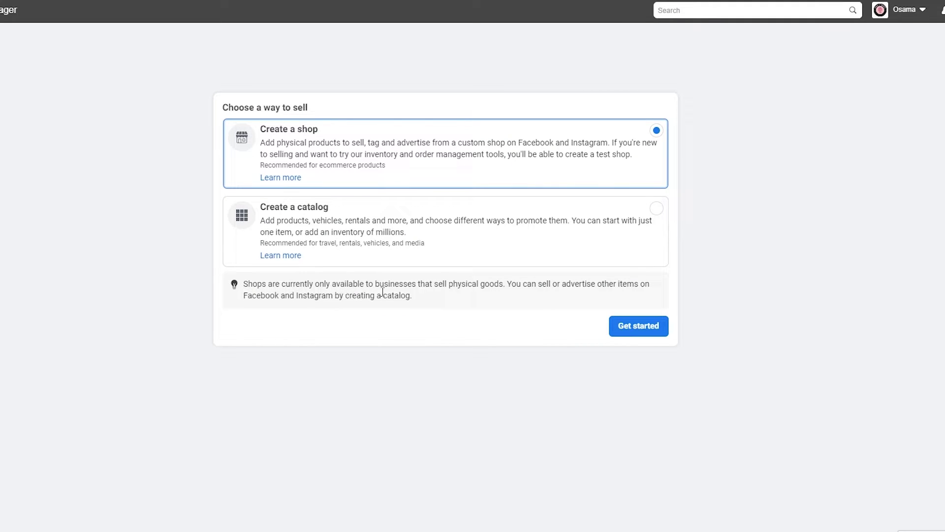
Choose Create a catalog instead of a shop and get started on catalog creation.
drag(418, 288, 640, 285)
click(524, 302)
drag(263, 299, 398, 315)
click(417, 325)
click(573, 258)
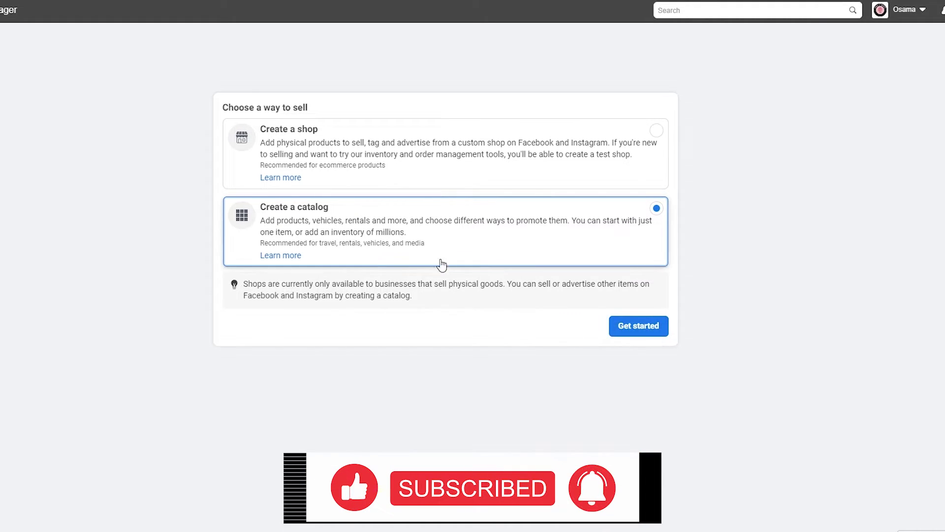
click(646, 336)
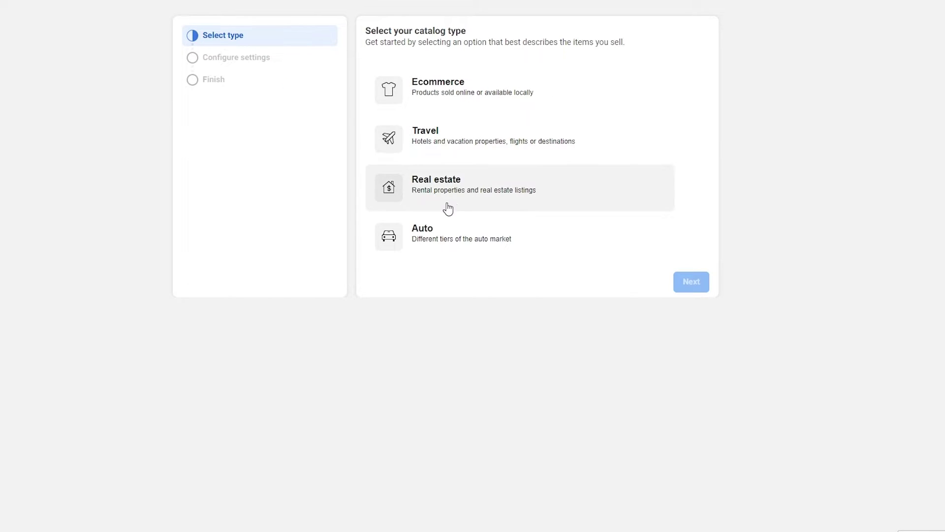
Create an Ecommerce catalog for online products named Catalog_products, keeping Upload product info.
click(439, 86)
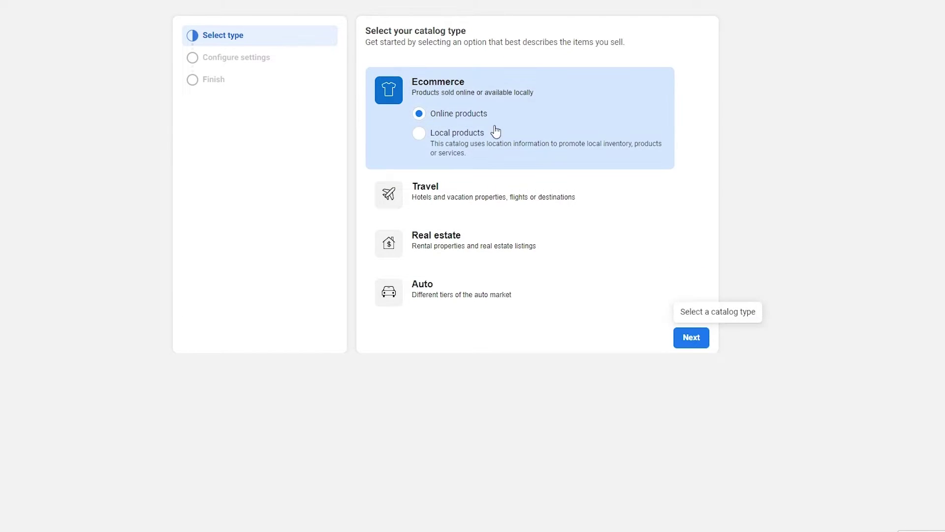
click(699, 337)
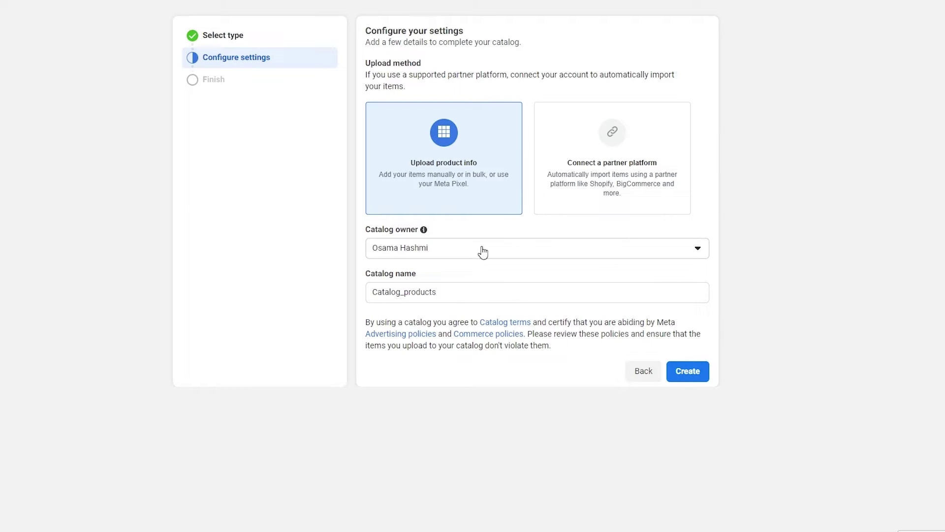
click(695, 375)
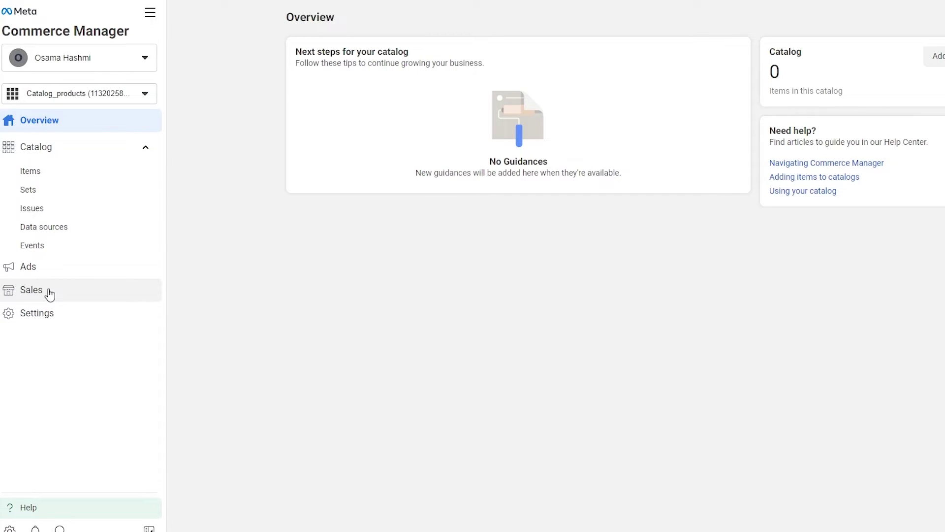
Retry the Sales and Ads sections and connect NordVPN to the United States so Shops loads.
click(50, 294)
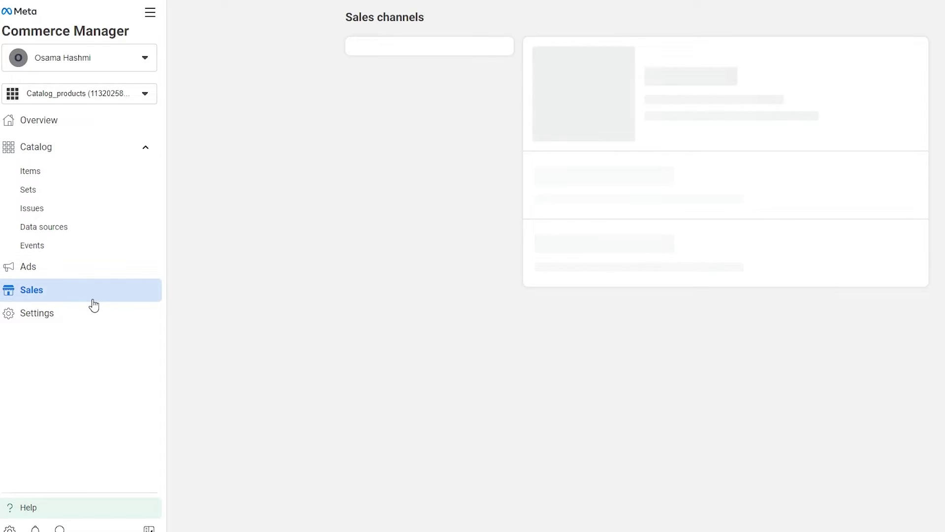
click(112, 275)
click(106, 295)
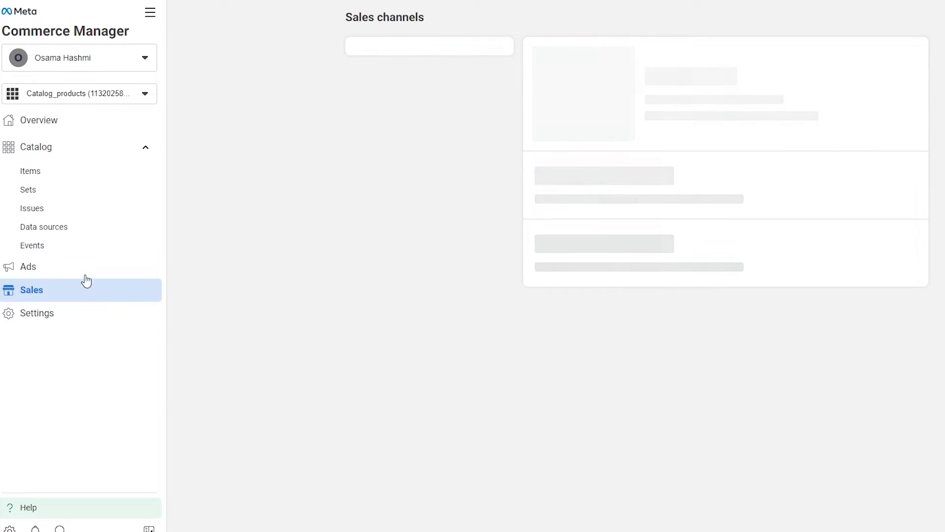
click(72, 274)
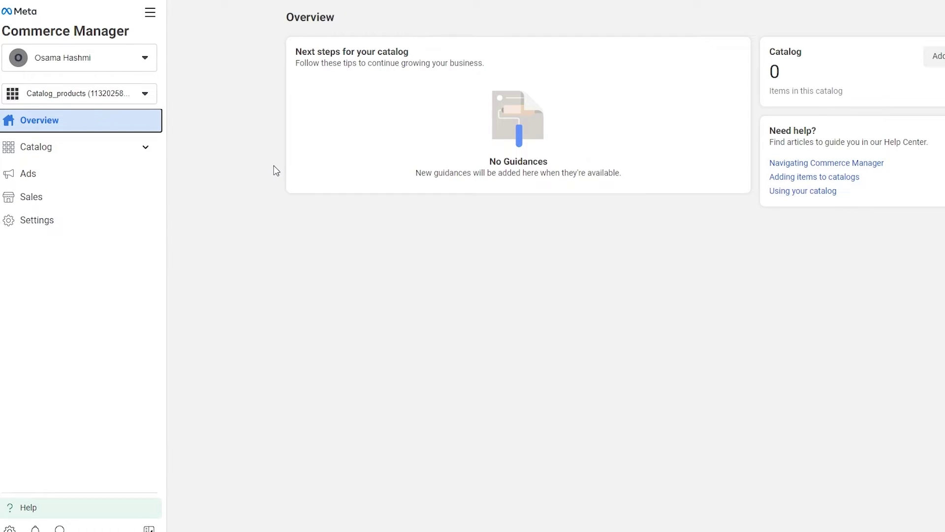
click(32, 198)
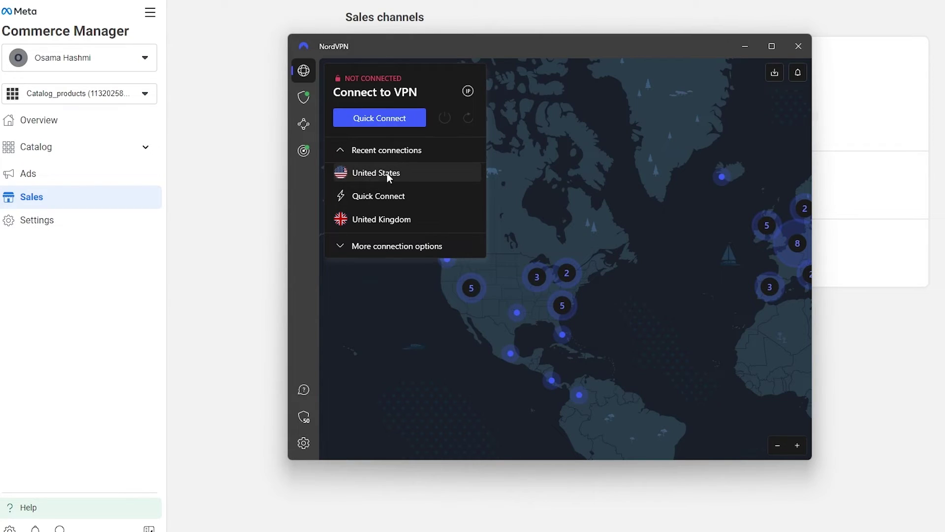
click(387, 172)
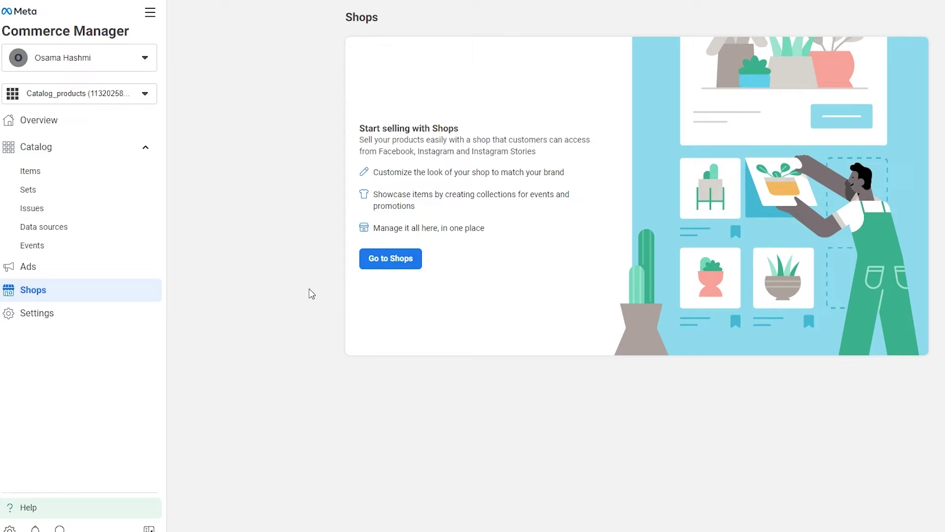
Go to Shops, view the catalog's Items under Catalog, then show the Ads page.
click(398, 261)
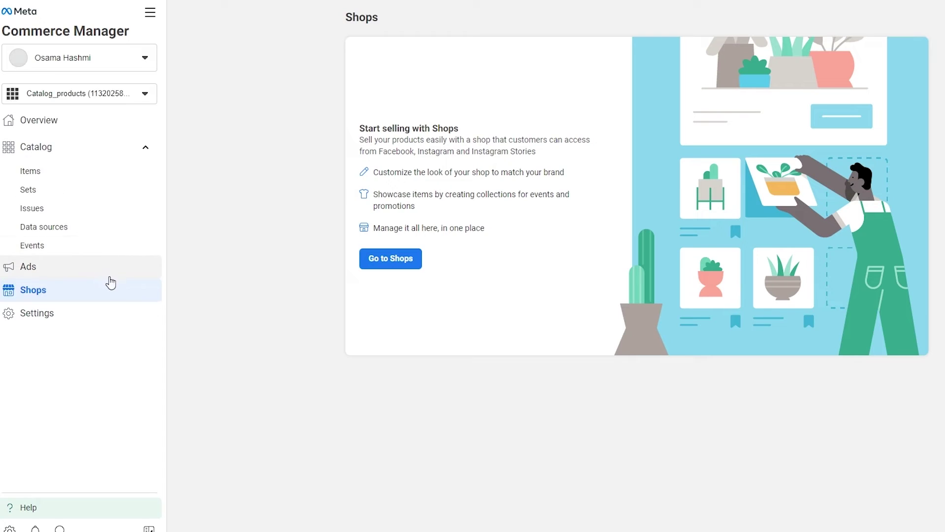
click(145, 148)
click(81, 153)
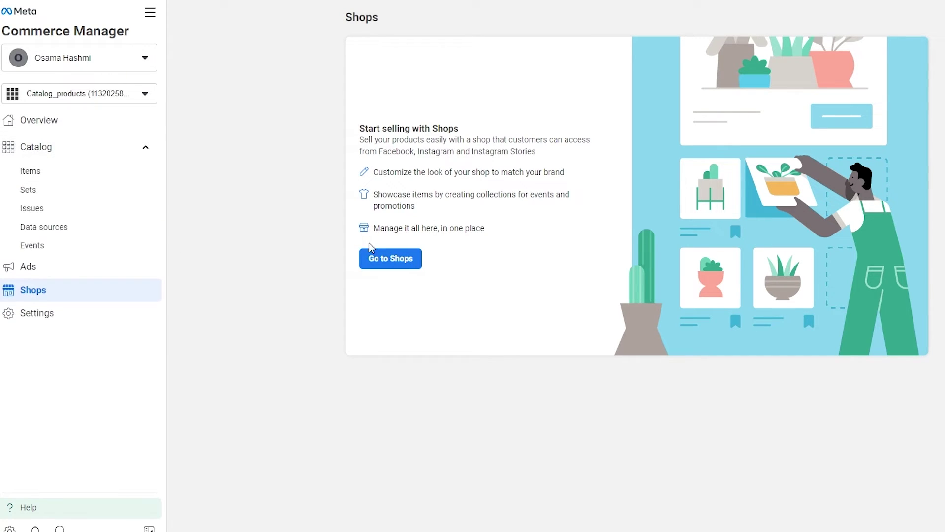
click(46, 154)
click(46, 158)
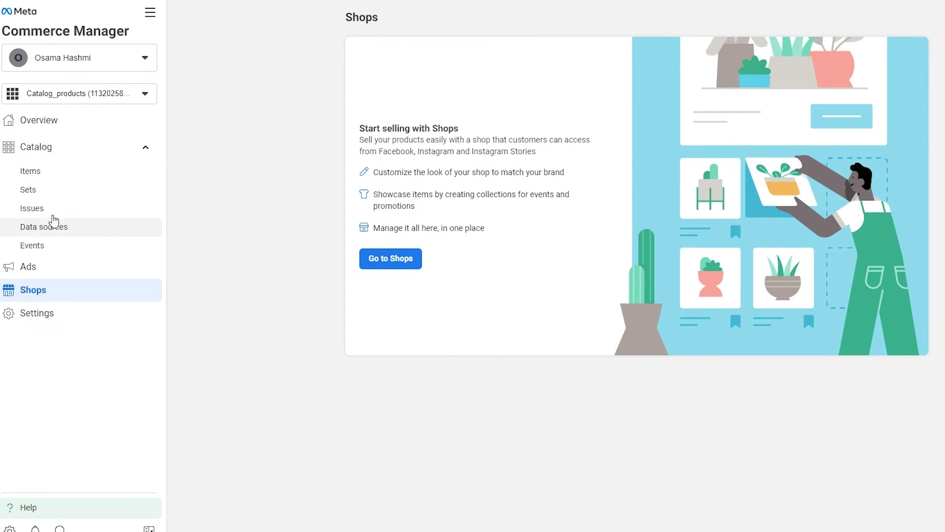
click(60, 175)
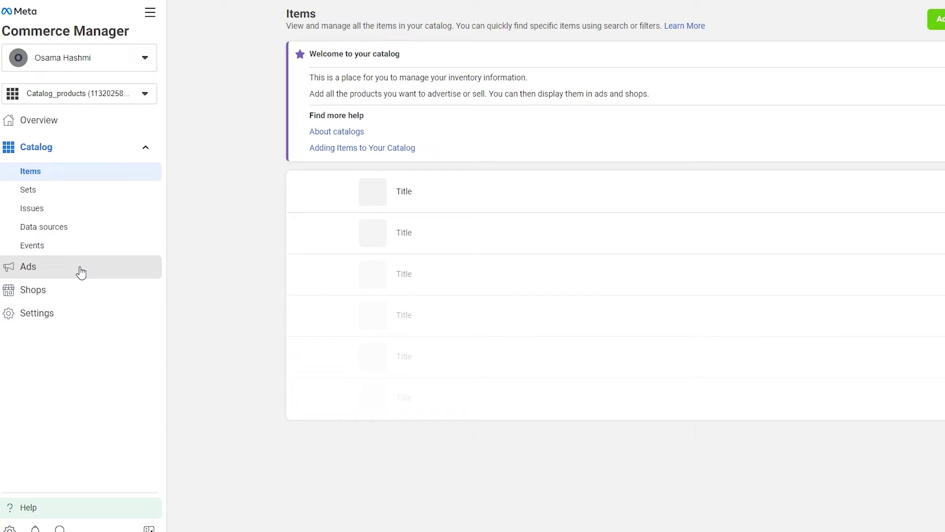
click(81, 274)
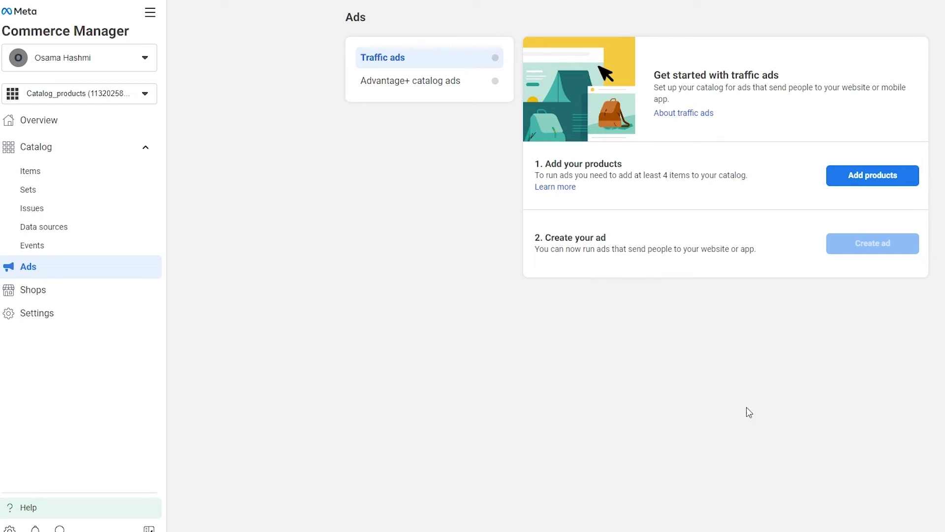
Switch NordVPN to the United Kingdom, recheck Shops and Sales, then dismiss the VPN window.
key(alt+Tab)
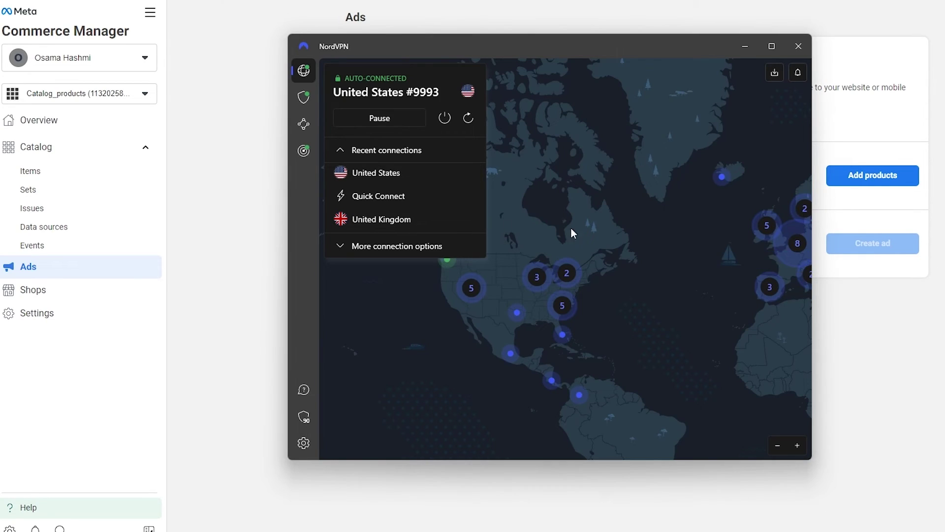
click(427, 217)
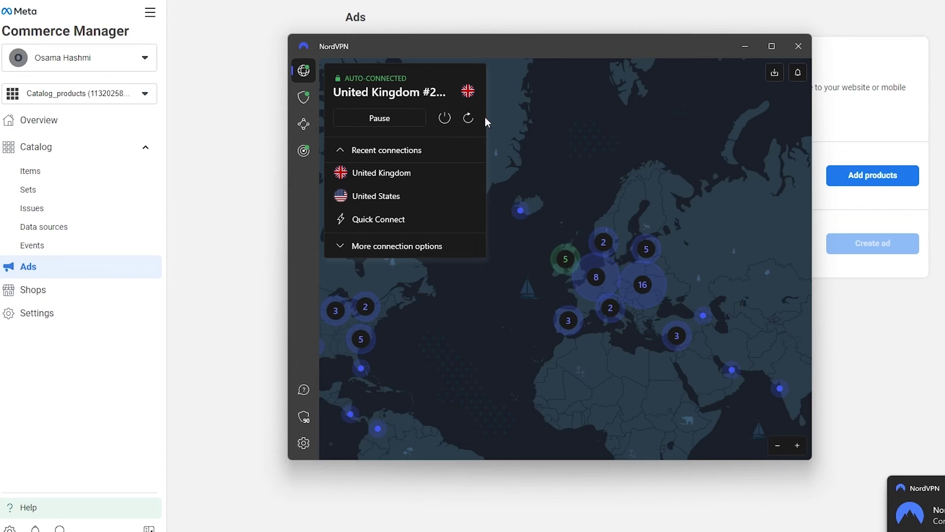
click(99, 295)
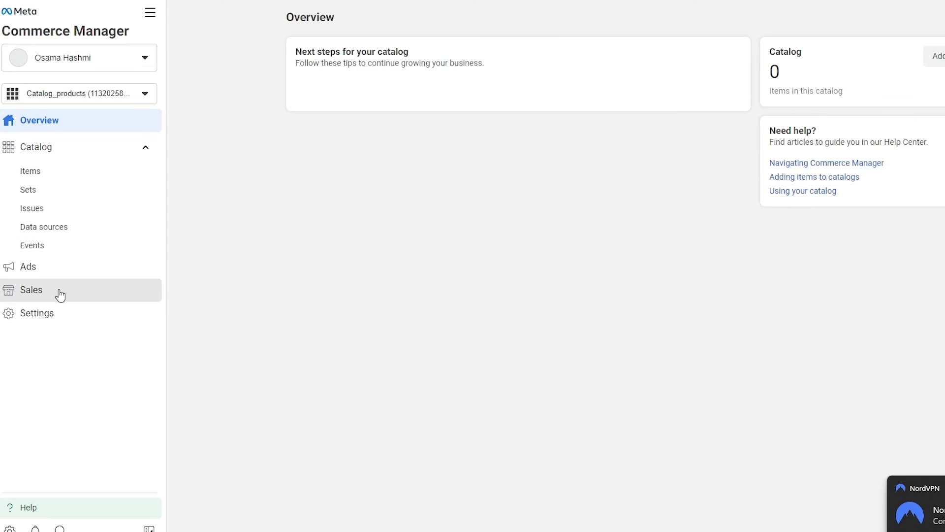
click(60, 295)
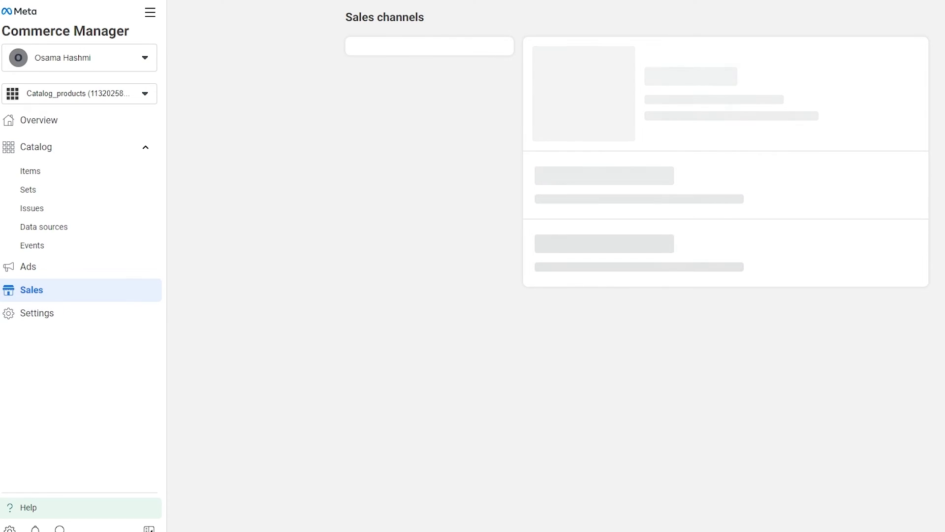
key(alt+Tab)
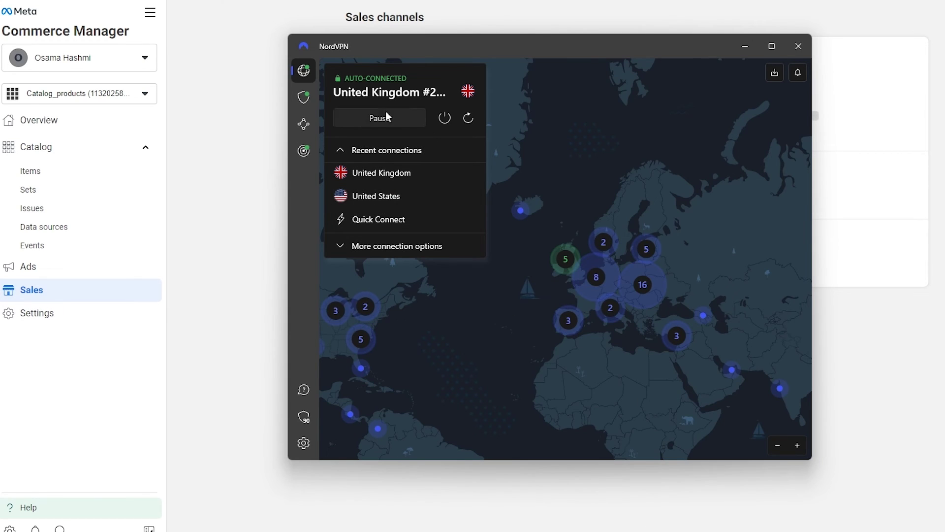
key(alt+Tab)
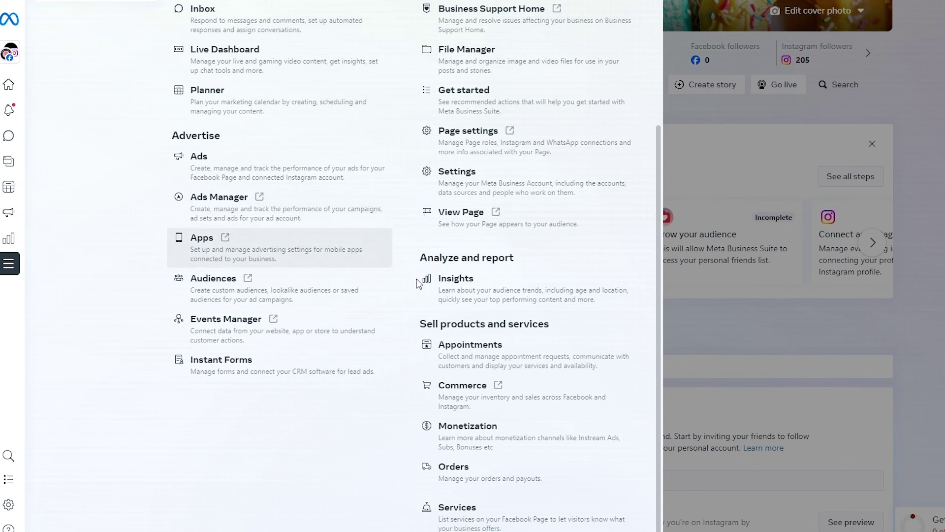
Find Commerce under Sell products and services in Business Suite's tools and open it.
scroll(417, 283, up, 3)
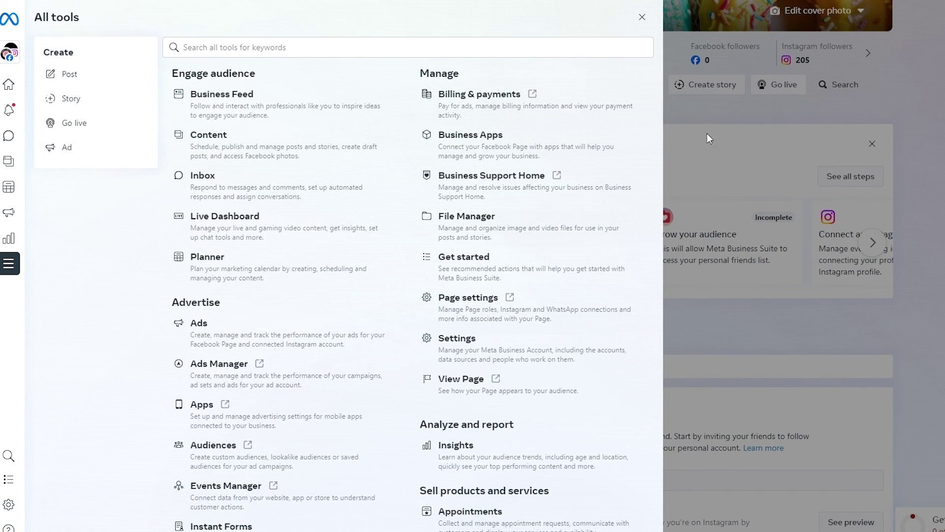
scroll(196, 195, down, 3)
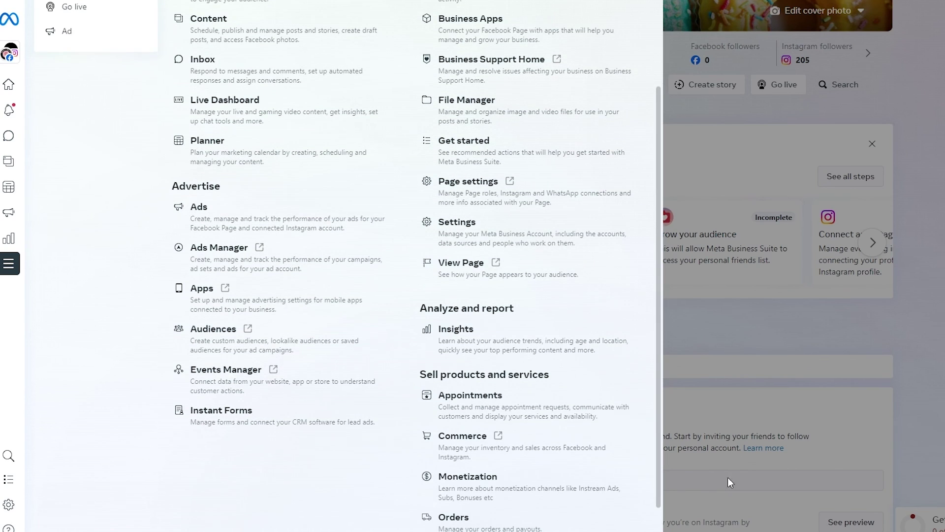
click(552, 450)
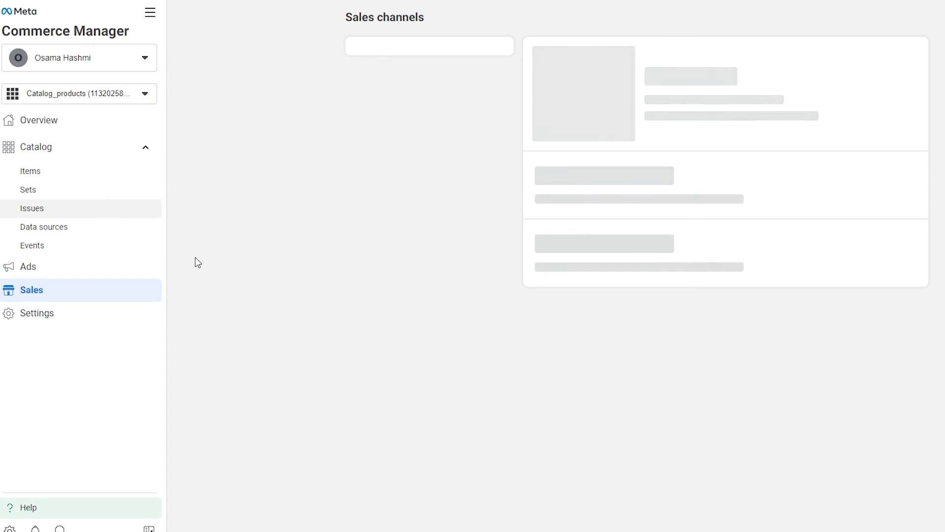